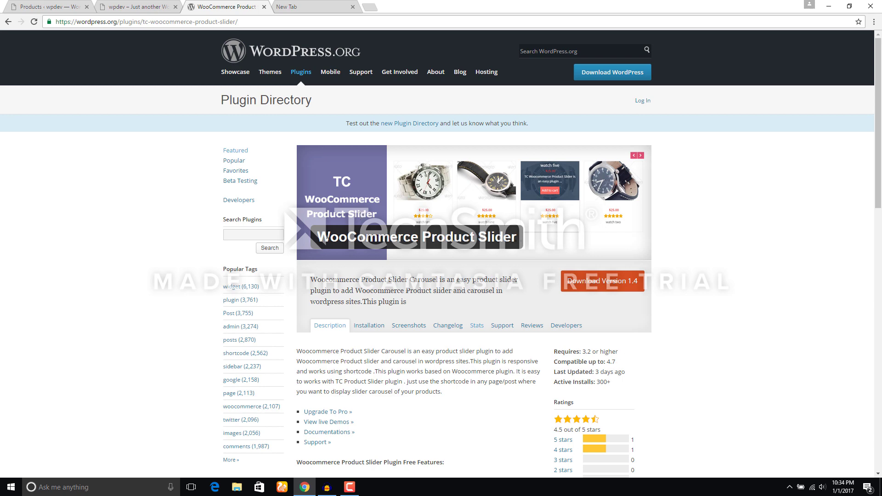
- Highlight the slider plugin's name on WordPress.org, then switch to the site's products admin list
drag(315, 236, 416, 236)
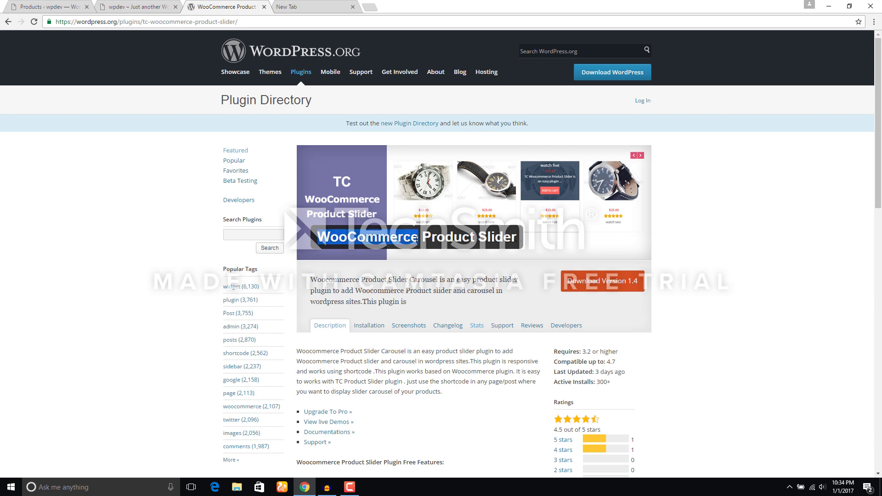
click(47, 7)
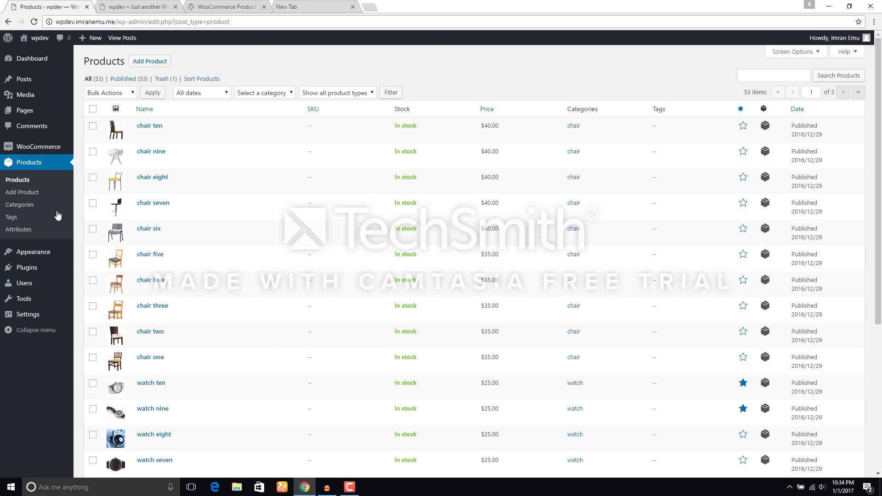
mouse_move(26, 267)
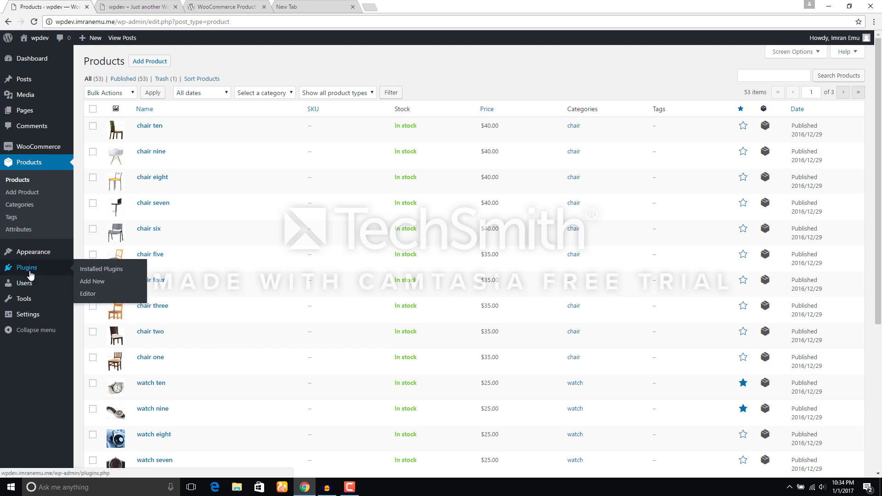
- Install and activate TC WooCommerce Product Slider from Plugins > Add New
click(91, 283)
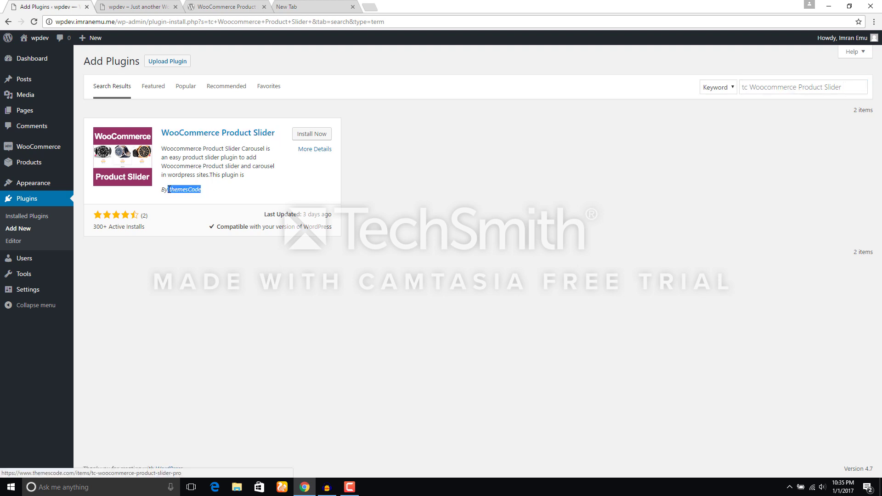
click(308, 136)
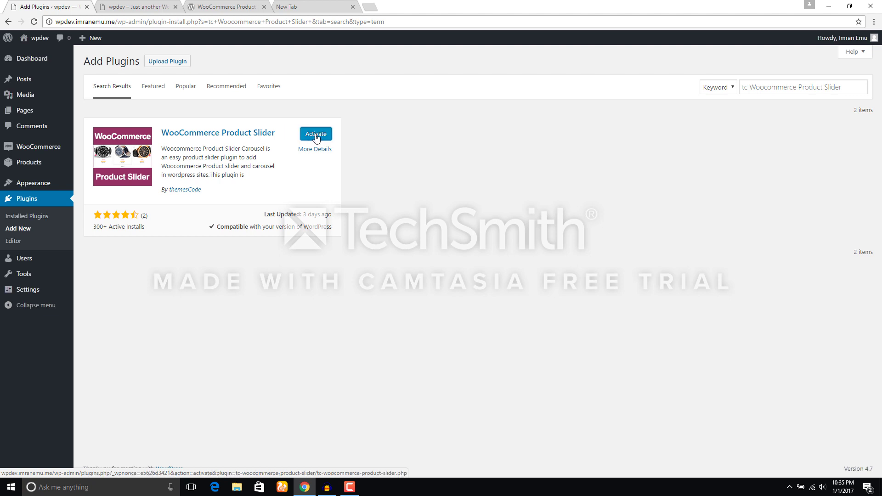
click(318, 135)
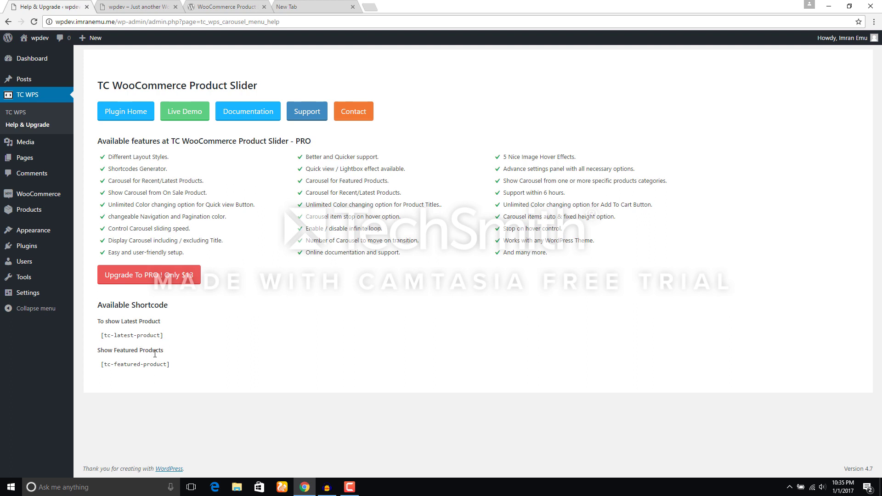
- Copy the [tc-latest-product] shortcode from the help page and start a new page
drag(166, 335, 102, 335)
right_click(110, 336)
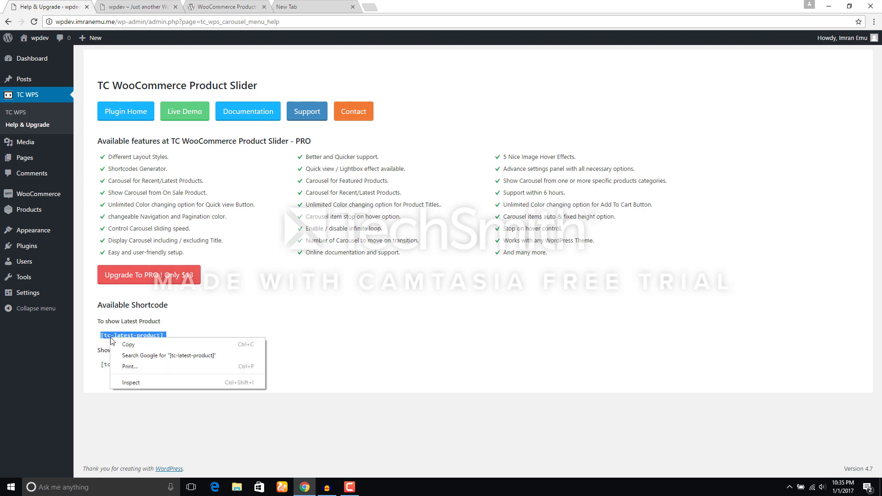
click(129, 345)
mouse_move(25, 158)
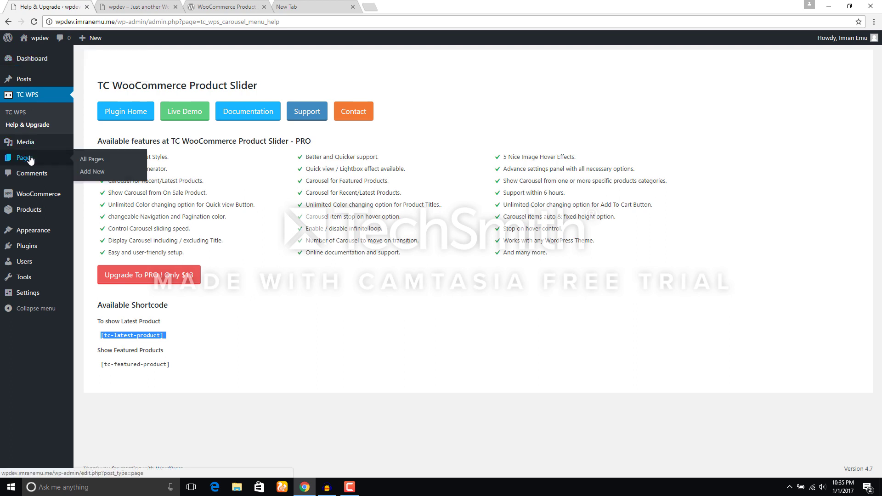
click(93, 172)
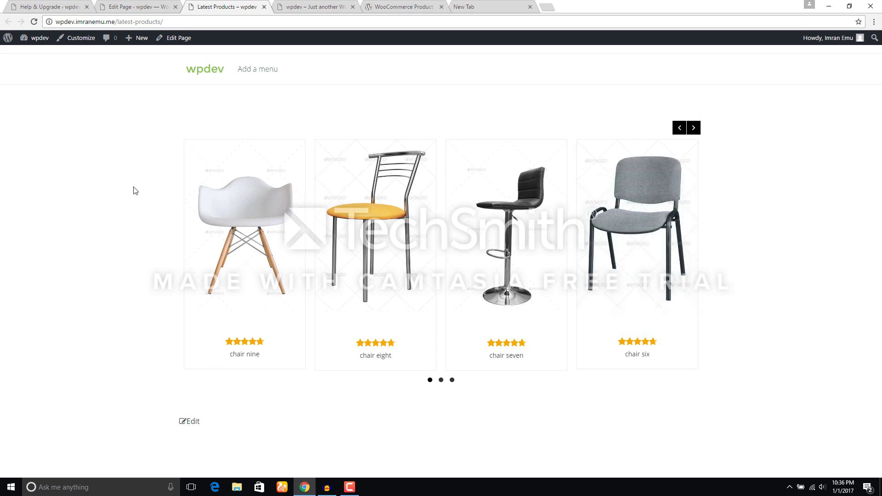
- Open a second new-page editor in another tab and copy the [tc-featured-product] shortcode
click(131, 7)
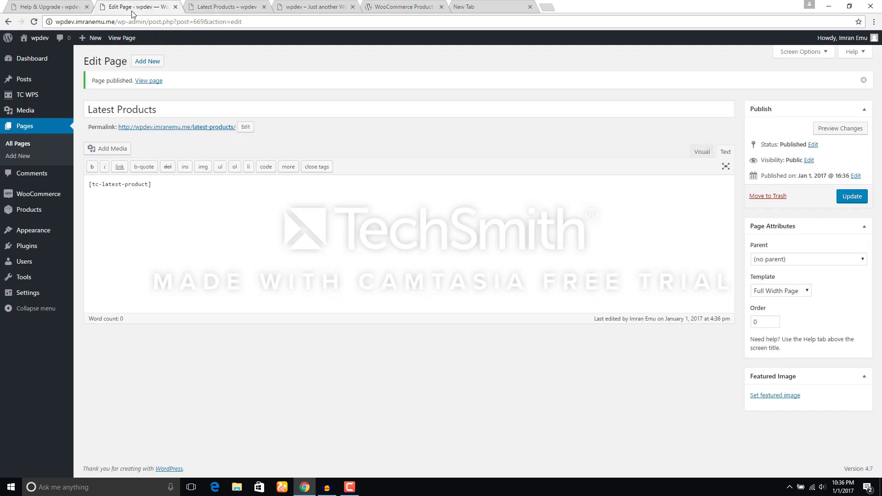
right_click(145, 63)
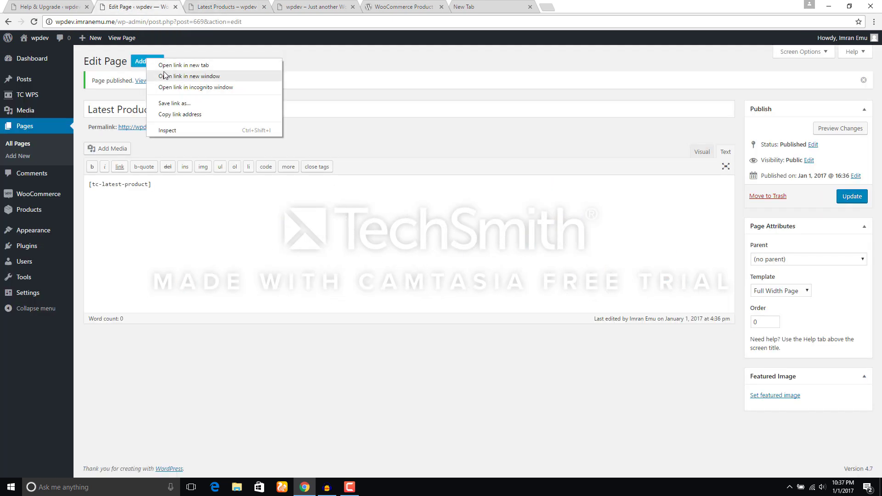
click(179, 66)
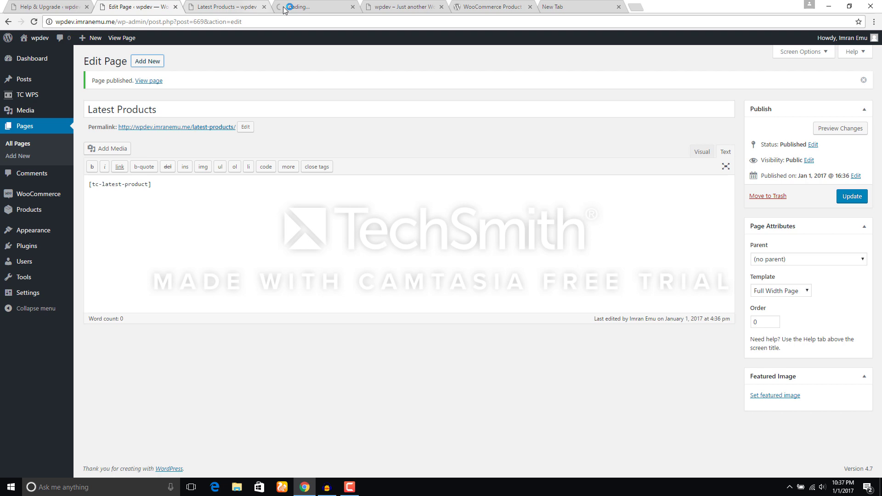
click(48, 7)
click(169, 345)
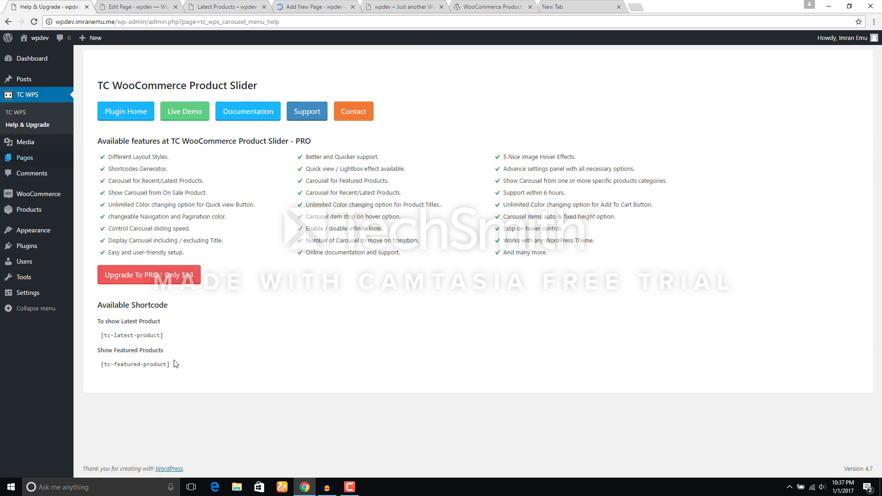
drag(175, 365, 102, 364)
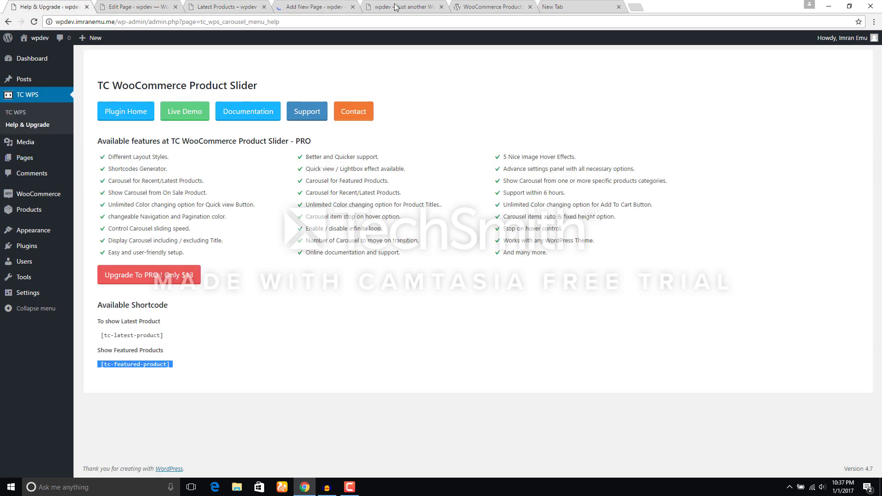
key(ctrl+c)
click(313, 7)
text(Featured Pro)
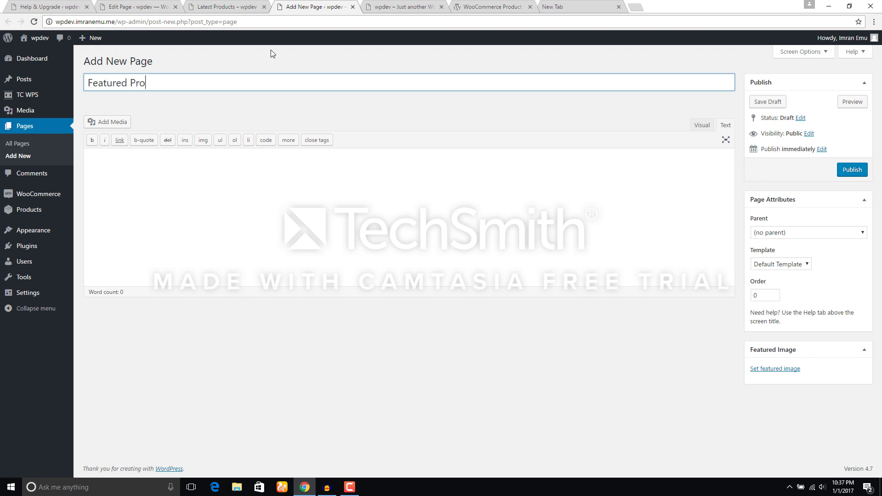
text(ducts)
- Paste the shortcode into Featured Products, use the Full Width Page template, publish and view it
click(181, 186)
key(ctrl+v)
click(781, 264)
click(772, 281)
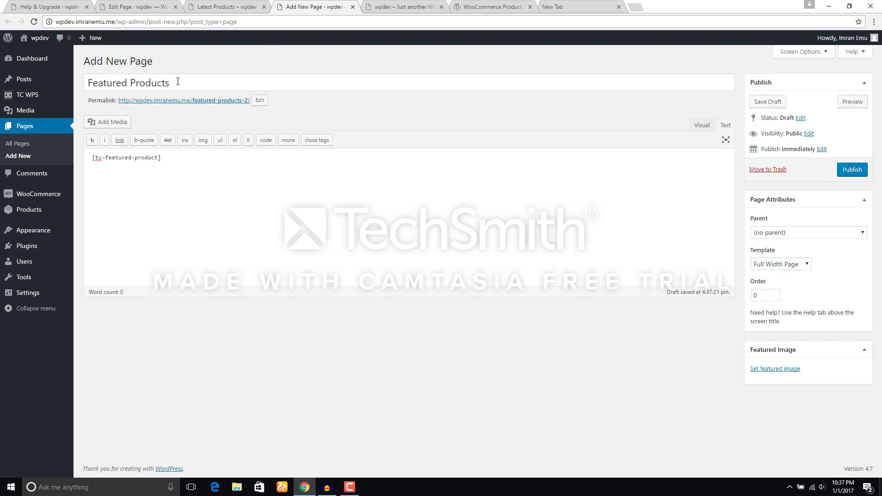
click(852, 170)
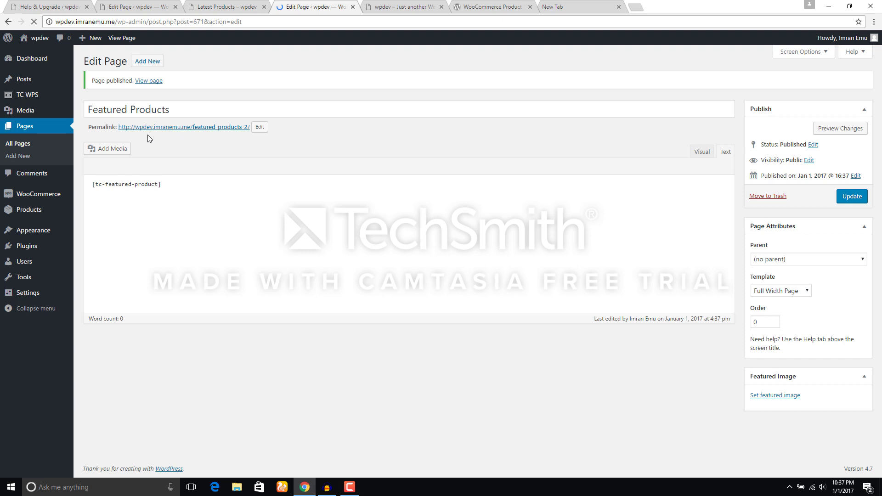
right_click(152, 85)
click(173, 91)
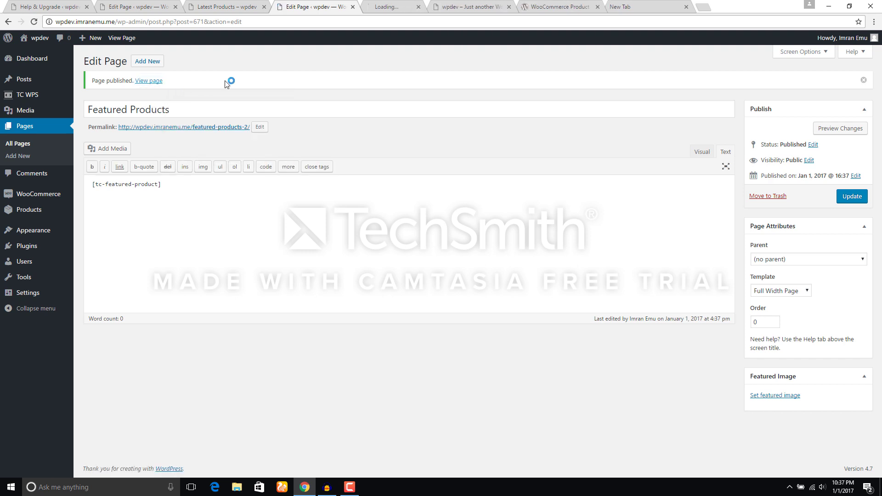
click(391, 10)
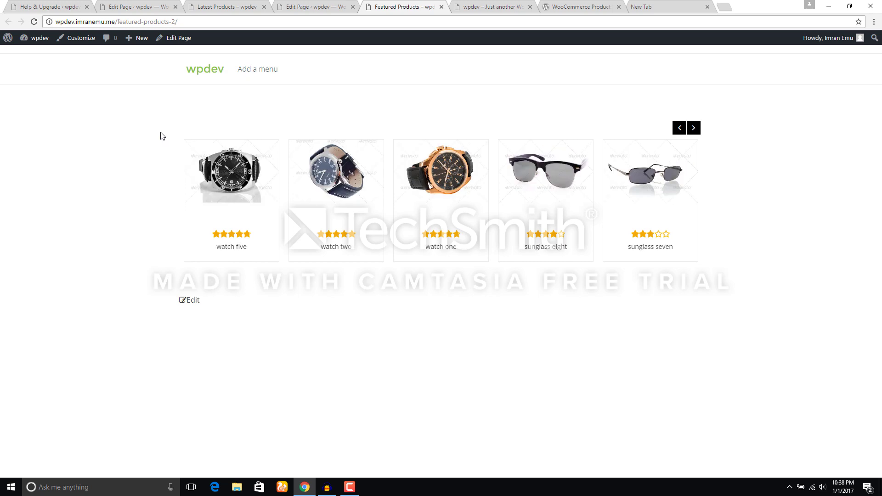
- Look over the help page, the Latest Products editor and the live Latest Products page
click(62, 7)
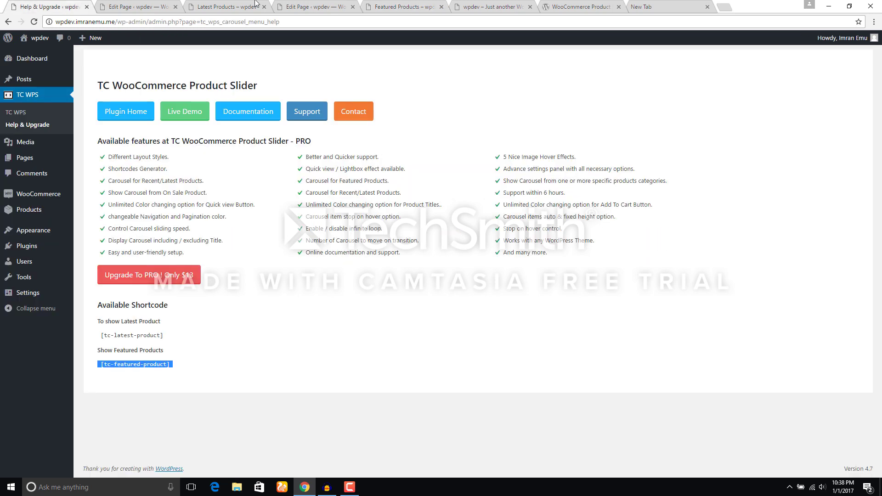
click(138, 7)
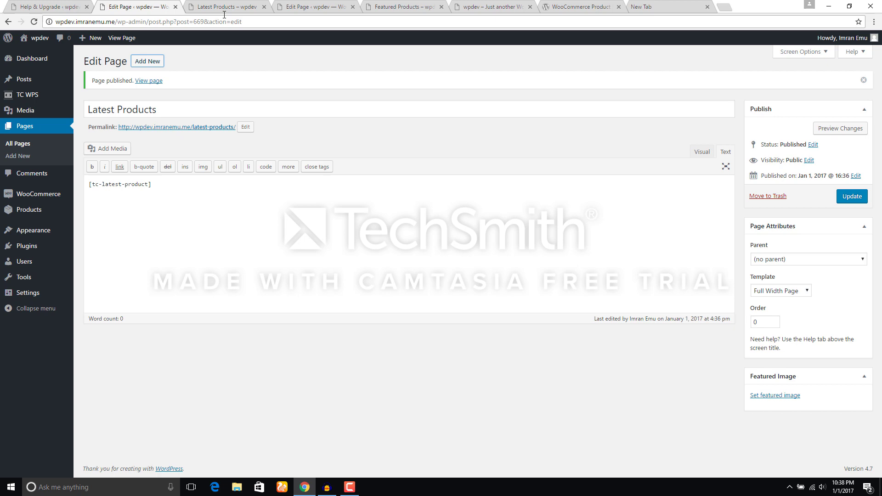
click(224, 7)
click(48, 7)
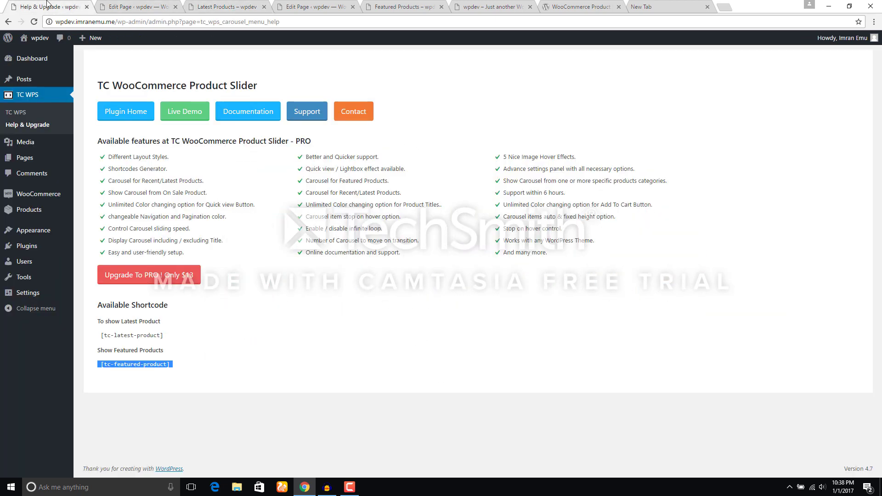
- In the slider's basic settings, turn Auto Play off and edit Auto Play Timeout, then view Advanced Settings
click(16, 112)
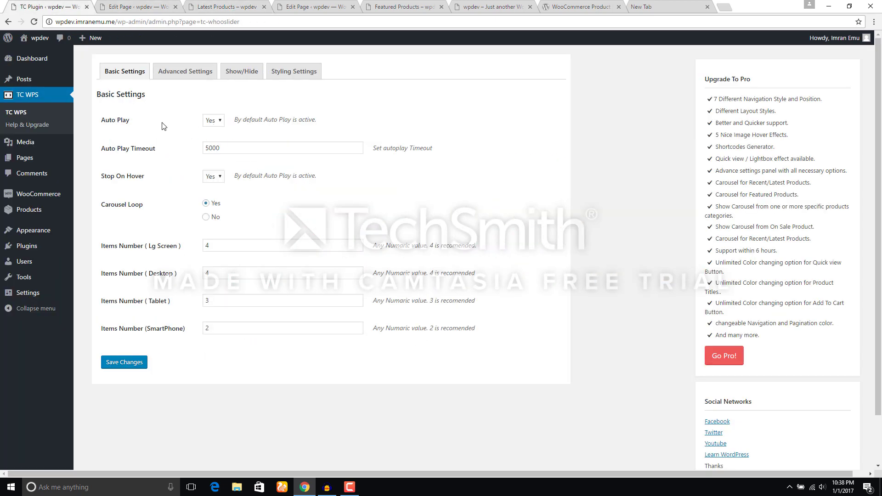
click(214, 120)
click(211, 140)
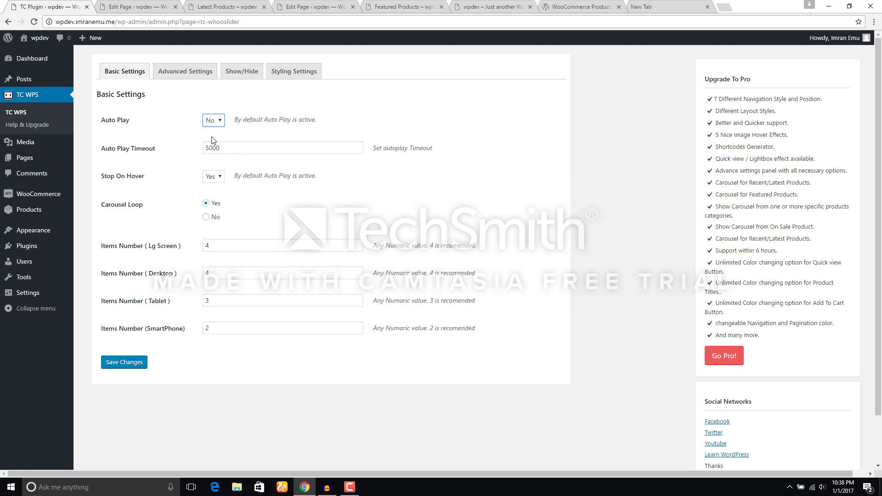
click(166, 144)
click(209, 148)
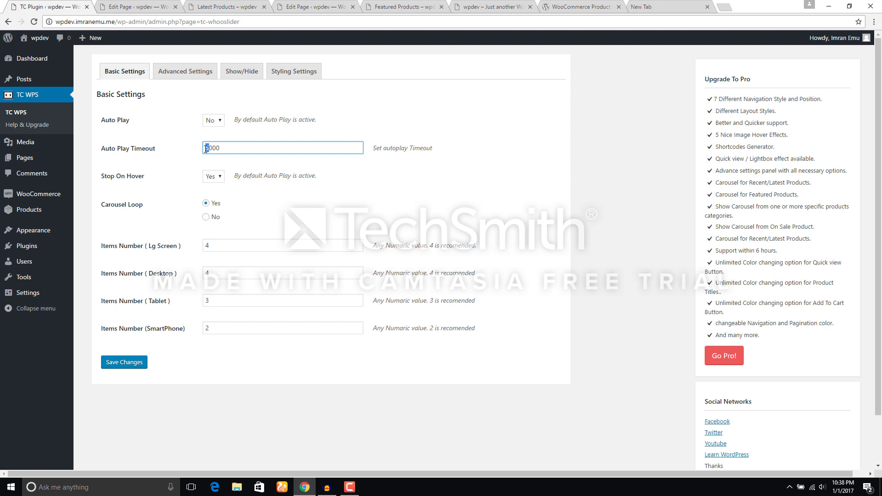
click(195, 162)
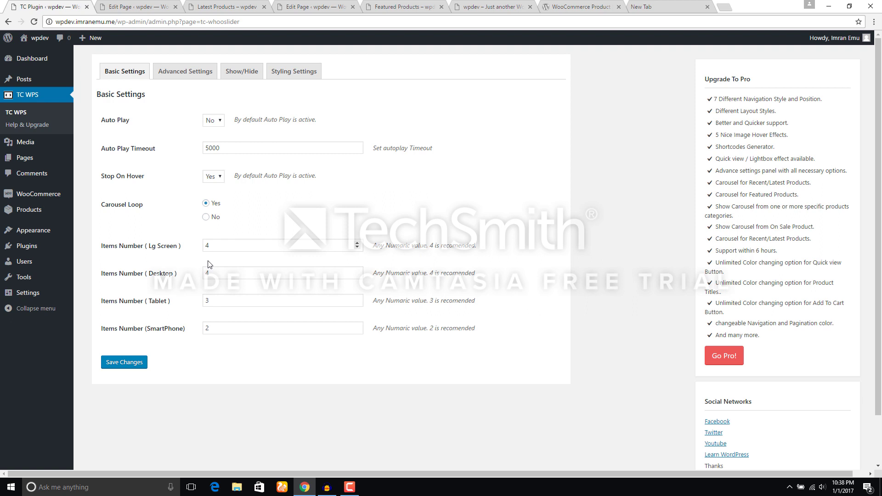
mouse_move(282, 245)
click(175, 73)
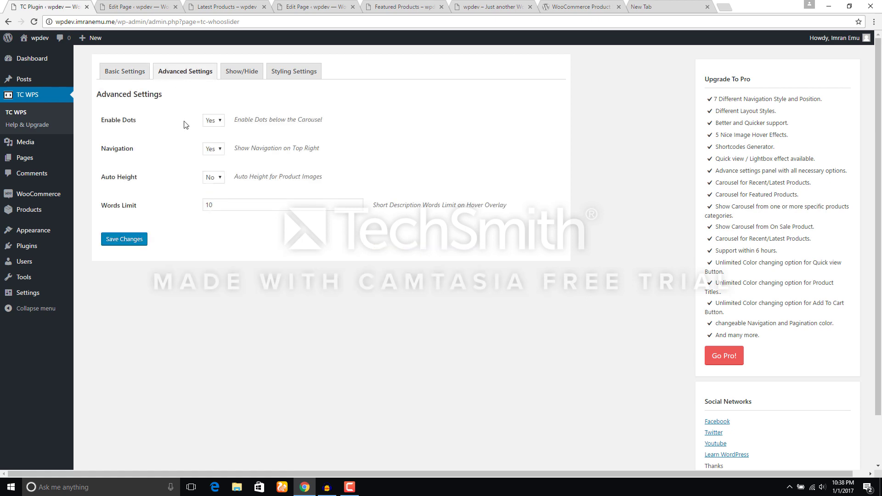
- Reorder the browser tabs so the live Latest Products page comes second
click(213, 6)
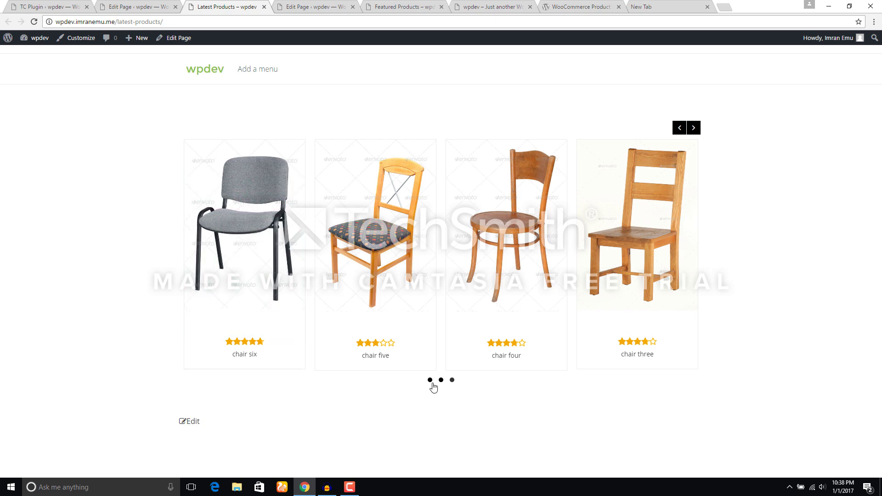
click(132, 6)
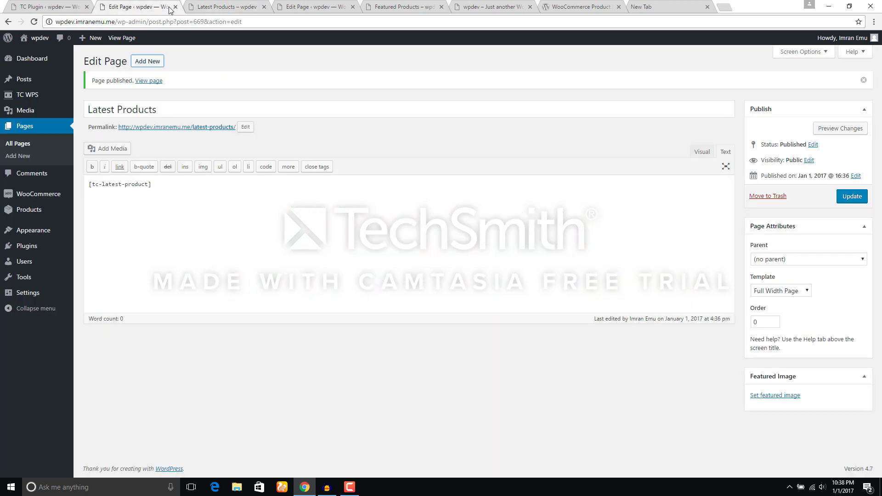
drag(170, 9, 252, 9)
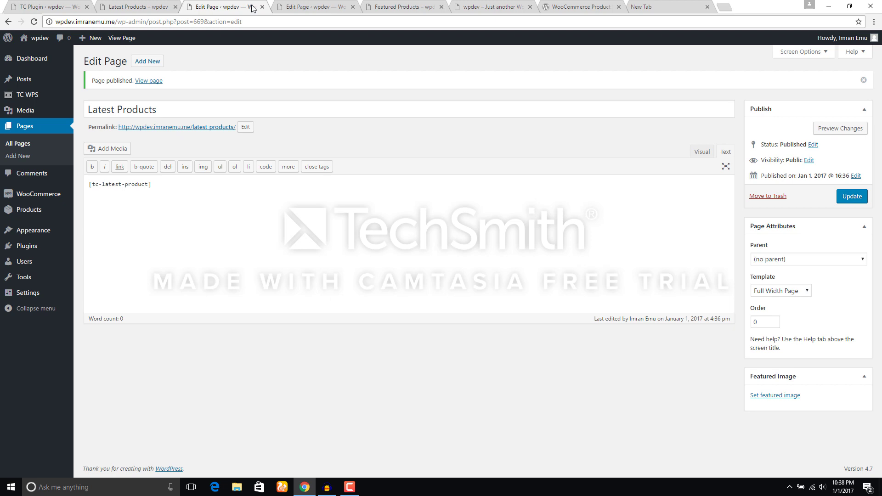
click(138, 7)
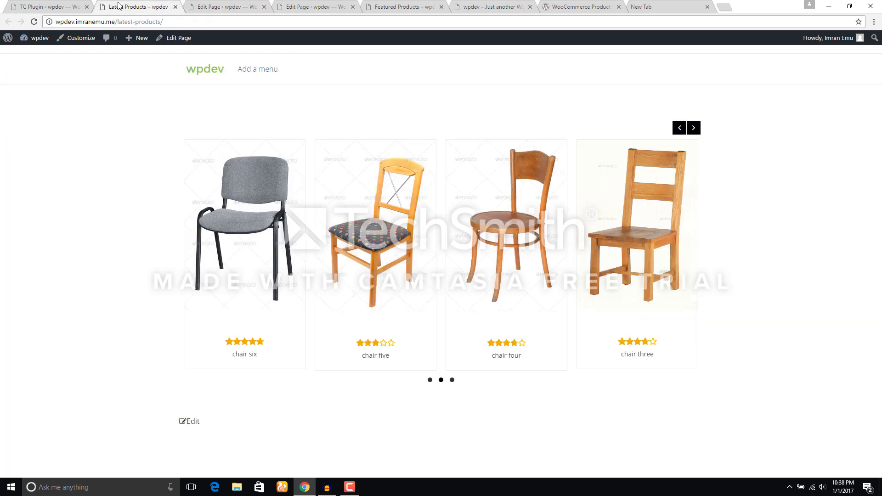
click(71, 5)
- Set Enable Dots to No, save, and reload Latest Products to check
click(214, 121)
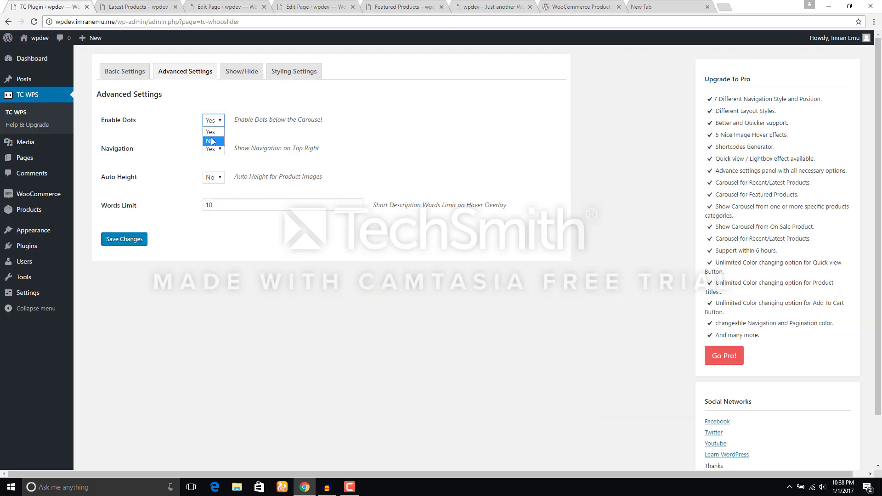
click(210, 137)
click(126, 241)
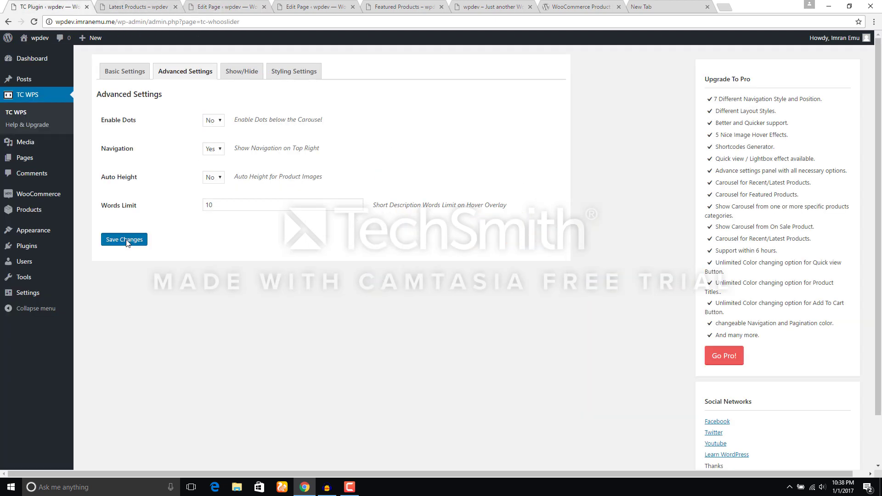
click(138, 6)
click(35, 22)
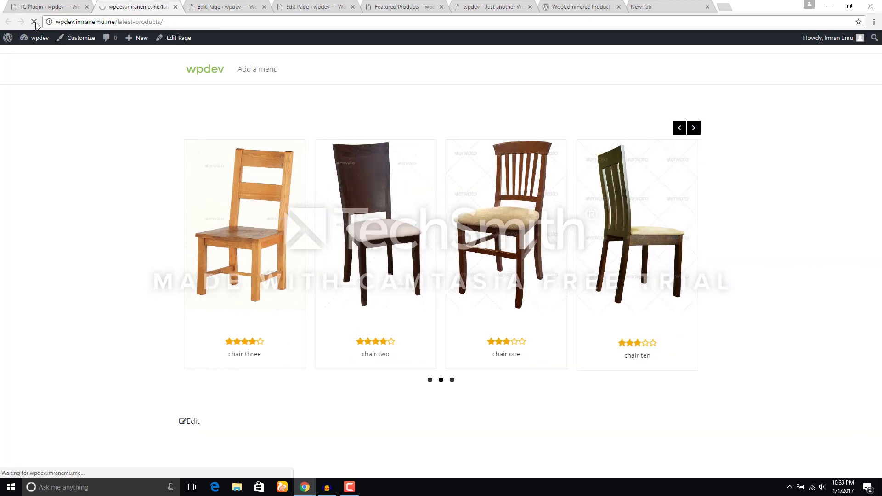
click(34, 22)
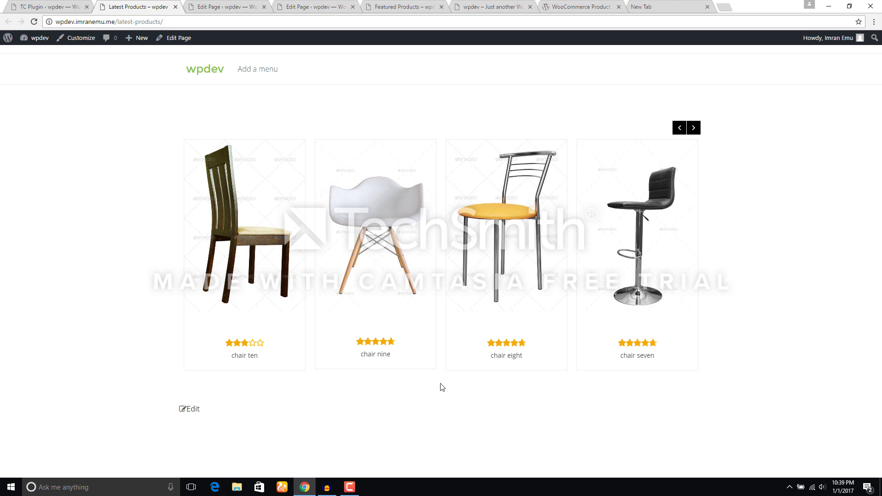
- Set Navigation to No, save, and check the products page
click(70, 6)
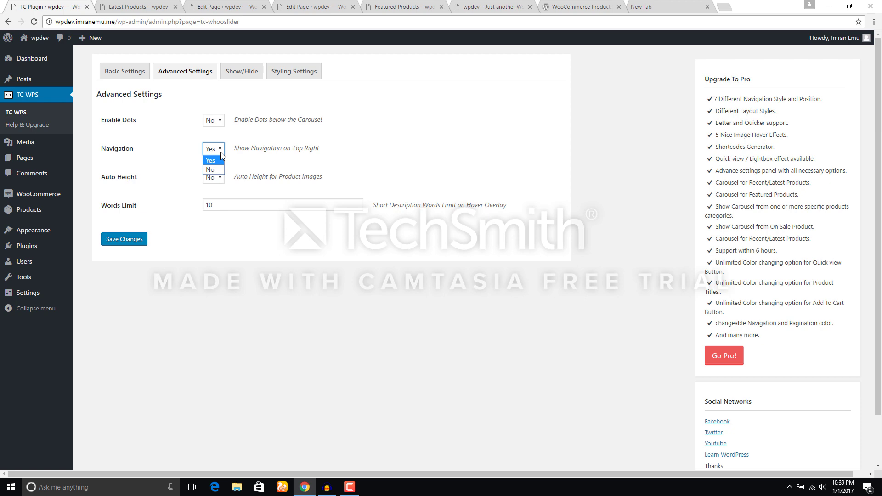
click(211, 169)
click(124, 239)
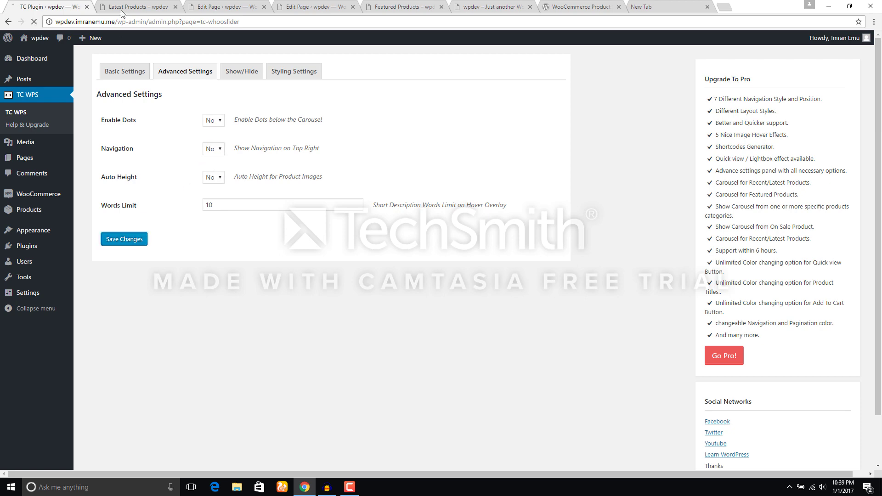
click(135, 6)
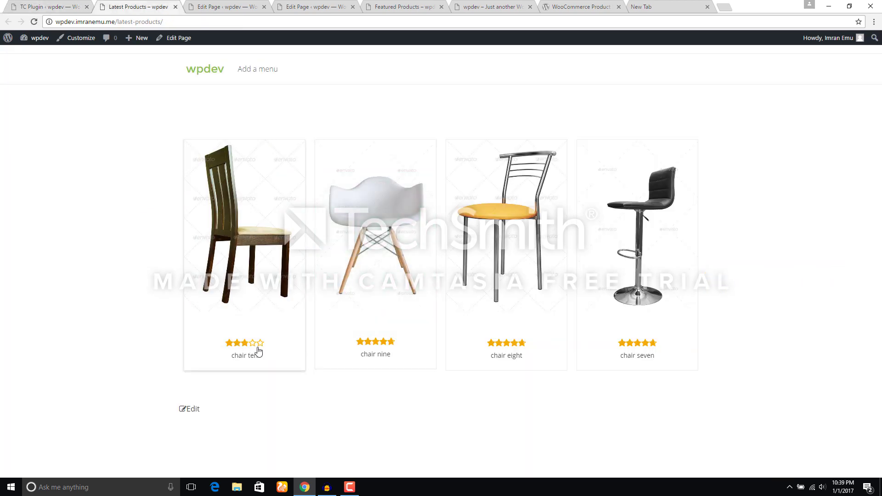
click(69, 7)
key(ctrl+Tab)
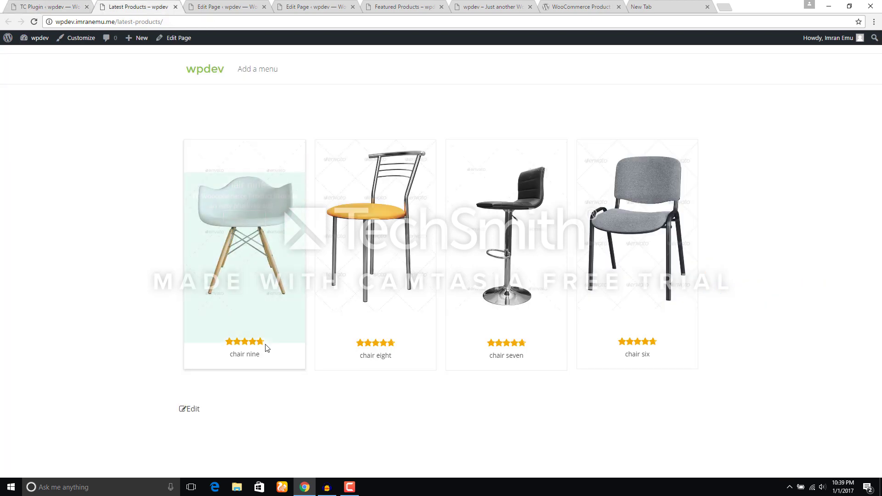
- Set Hide Star Rating to Yes on the Show/Hide tab and save
click(70, 6)
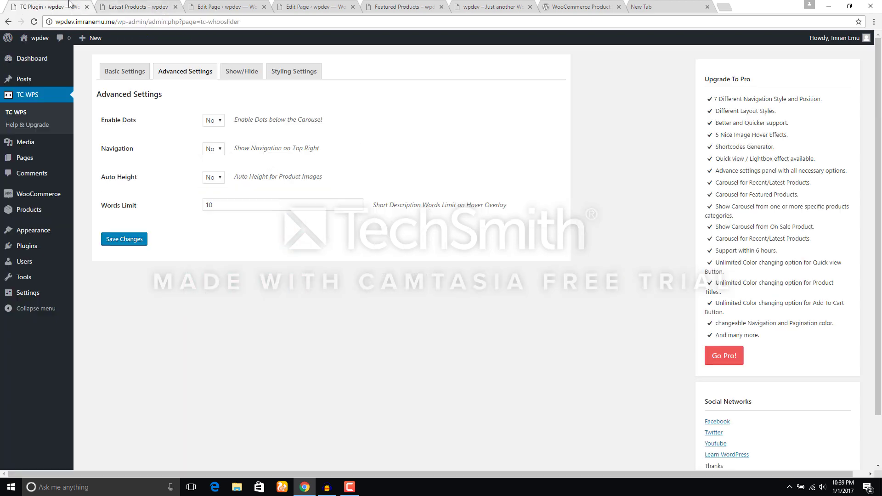
click(241, 71)
click(206, 161)
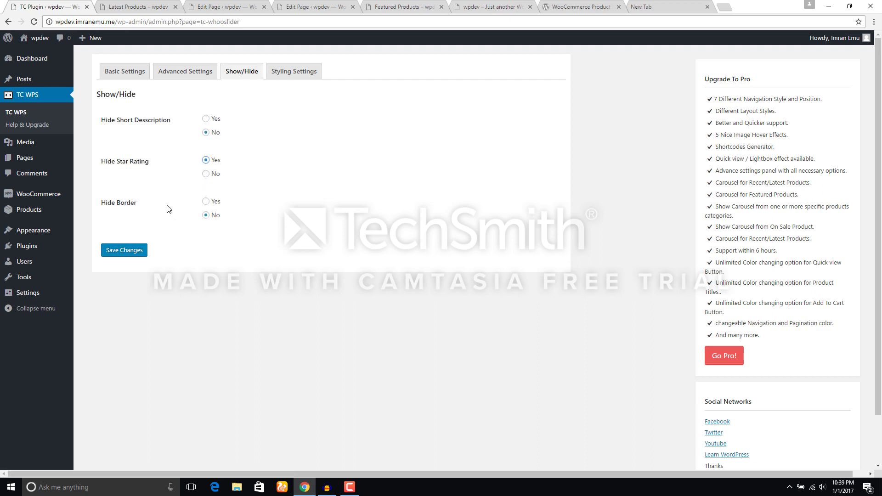
click(124, 250)
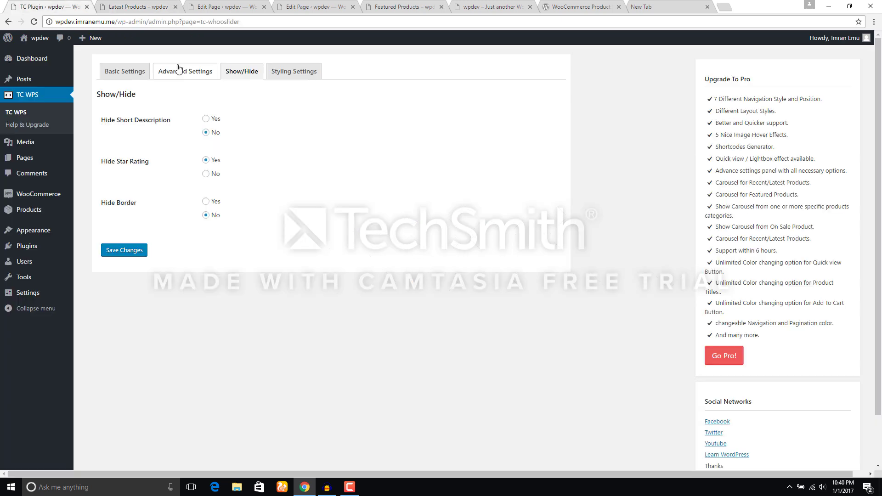
- Set Words Limit to 20, save, and view the longer description on chair ten
click(181, 71)
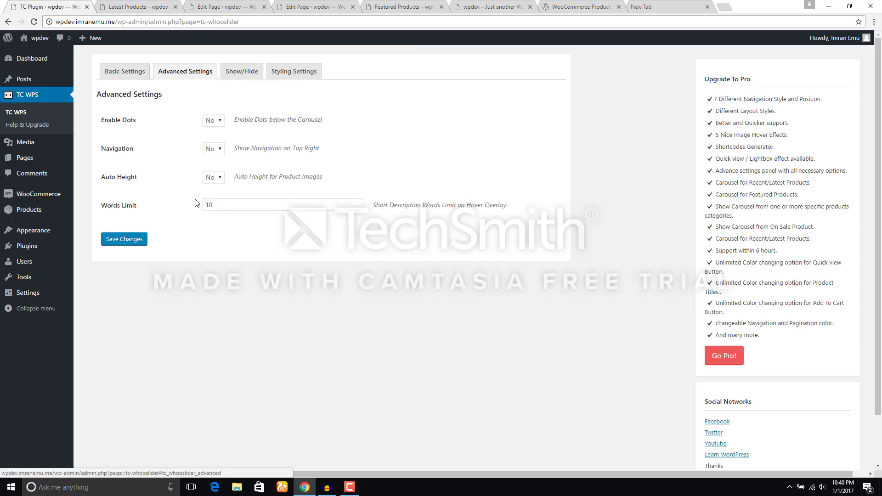
click(211, 206)
drag(211, 206, 205, 206)
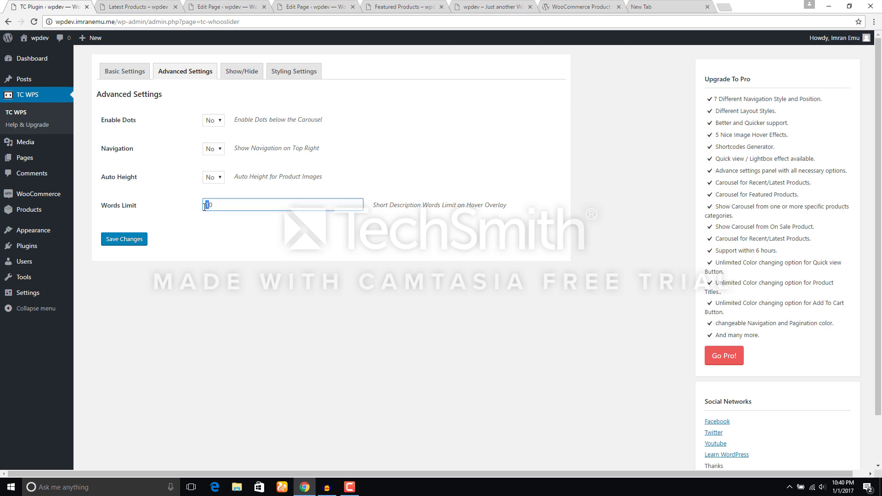
text(20)
click(124, 239)
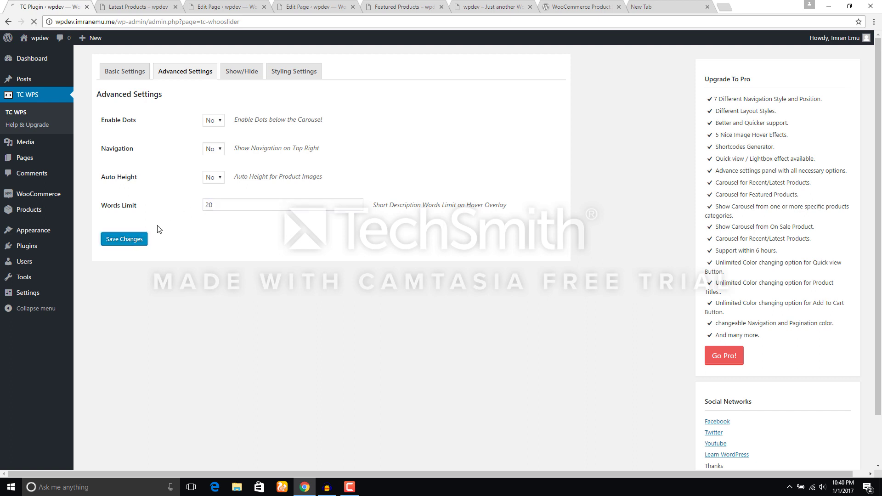
click(138, 6)
mouse_move(245, 225)
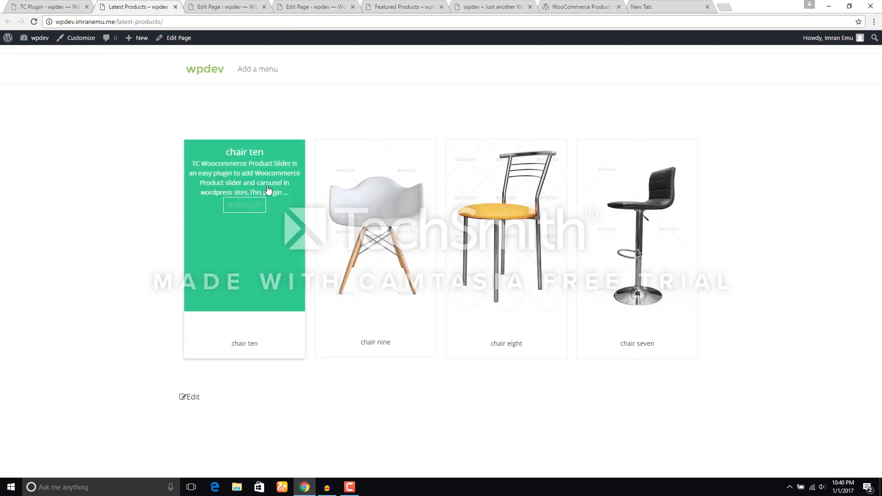
- Change Words Limit to 50, save, and recheck the products page
click(49, 5)
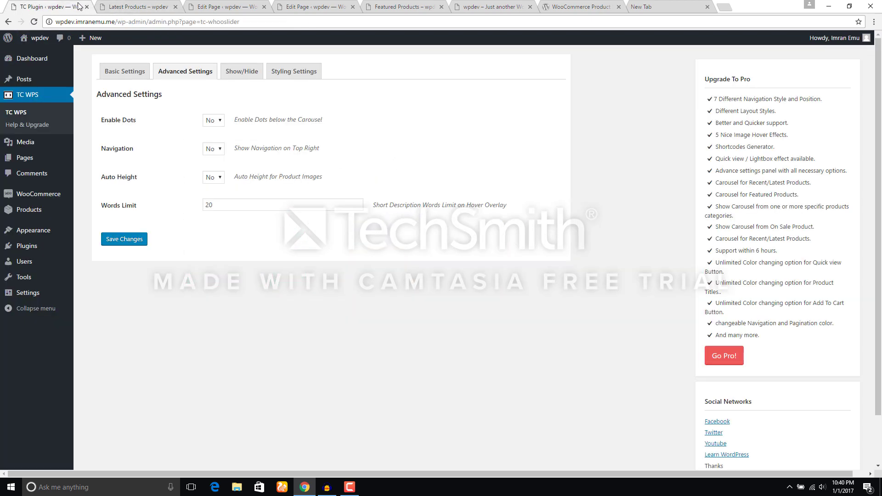
drag(211, 207, 185, 206)
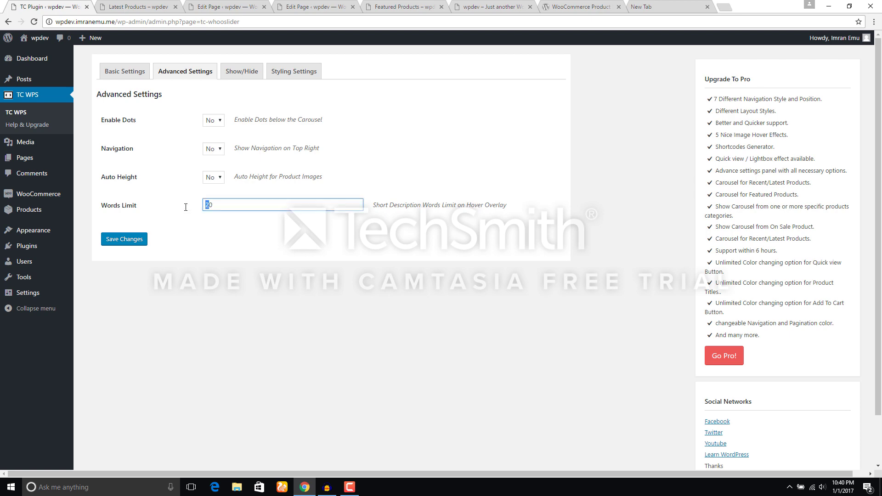
text(50)
click(124, 239)
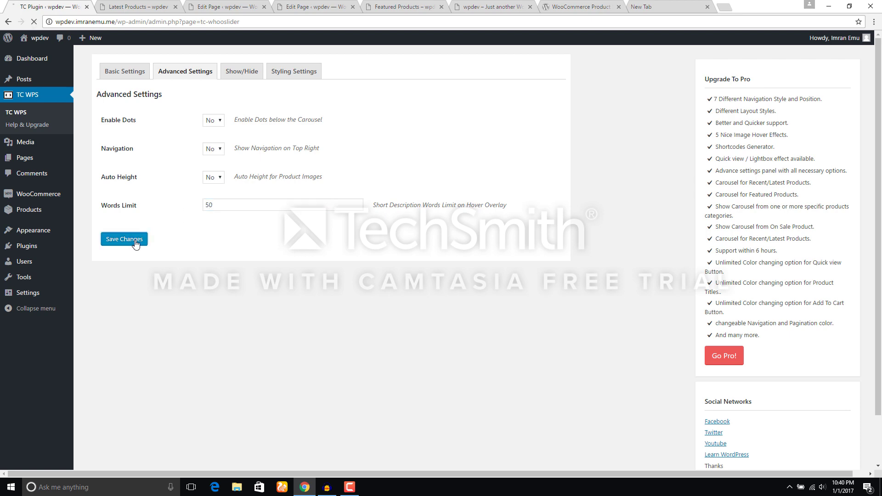
click(135, 6)
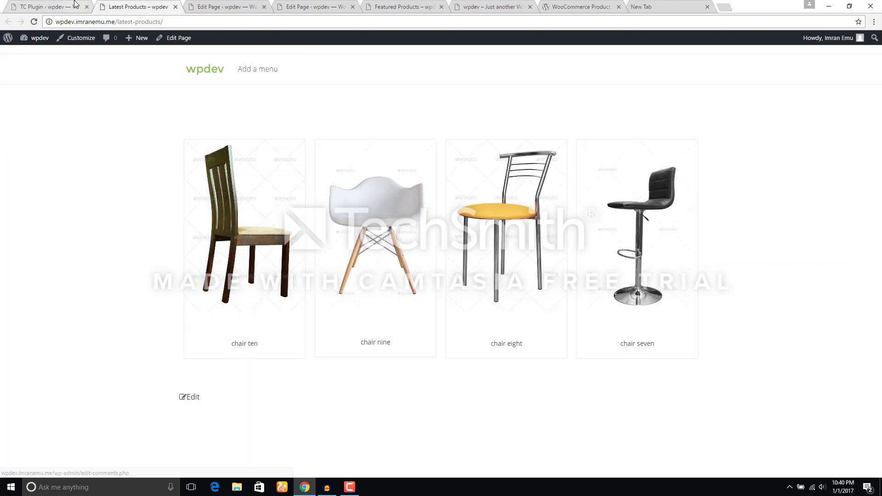
click(48, 7)
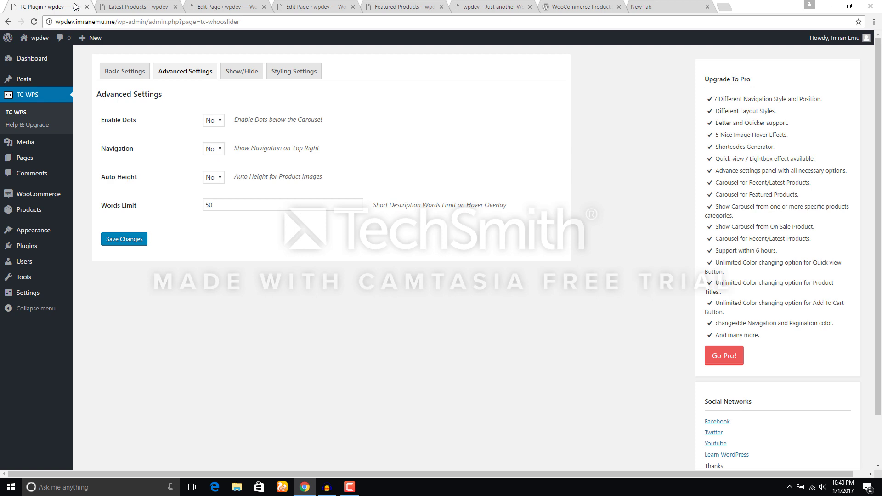
- In Styling Settings, make Overlay and Navigation Color red and Navigation Hover black
click(294, 72)
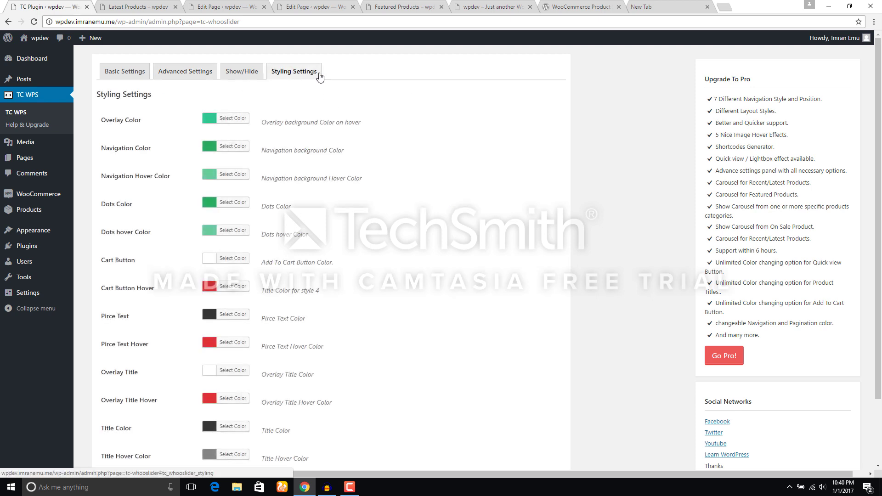
click(209, 122)
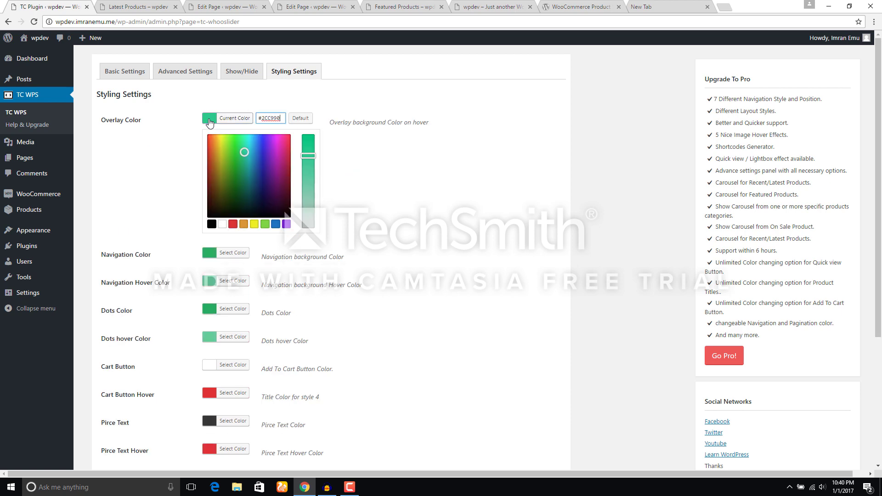
click(234, 252)
click(210, 148)
click(233, 252)
click(210, 282)
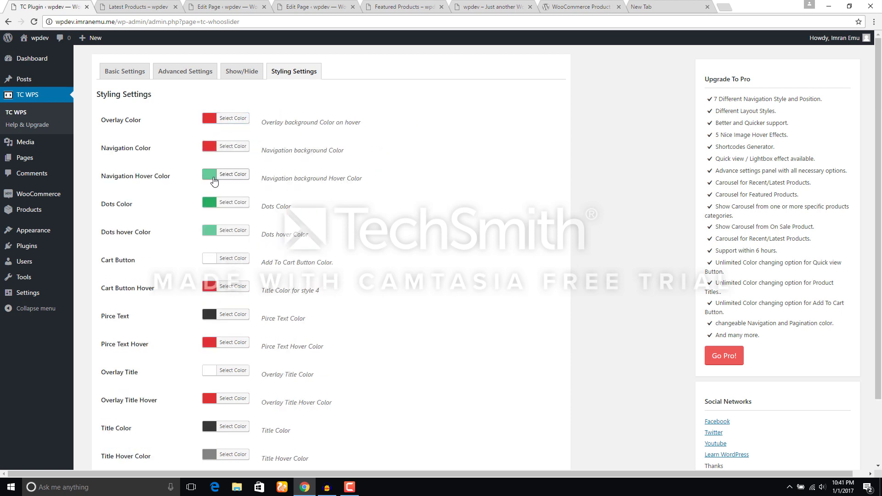
click(212, 386)
click(209, 282)
scroll(207, 159, down, 3)
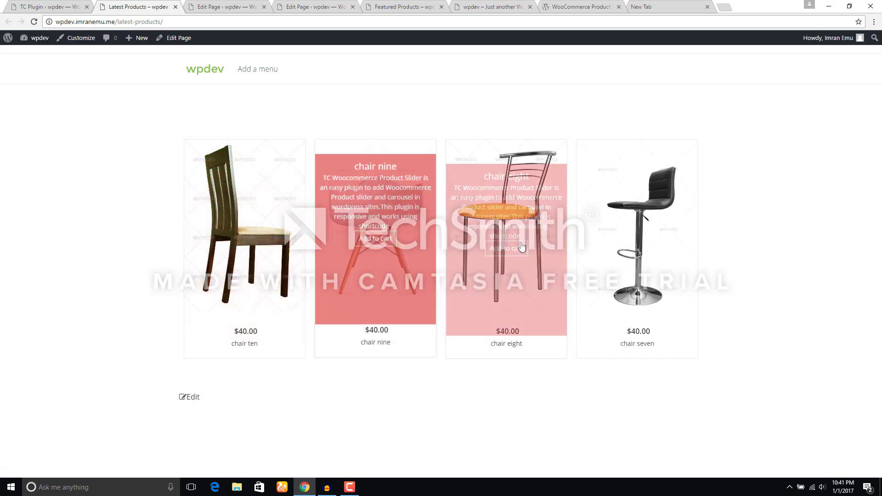
- Check the red overlay on Latest Products, then return to the slider settings
click(47, 6)
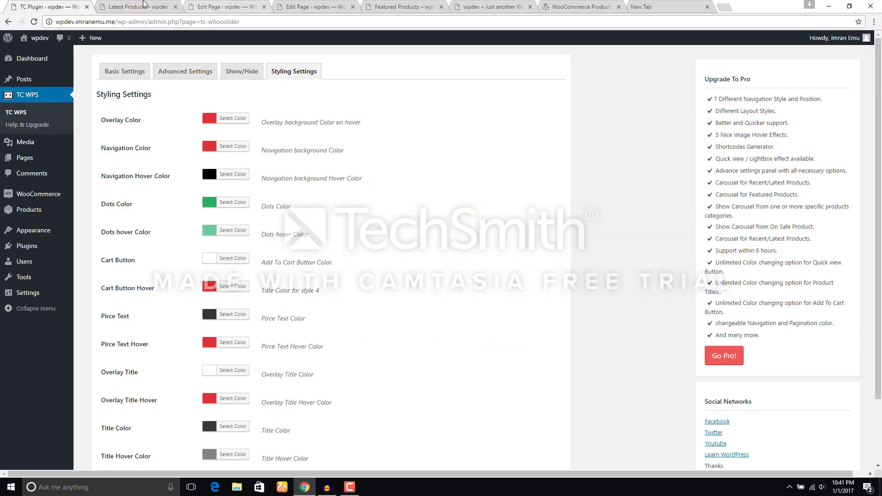
click(138, 6)
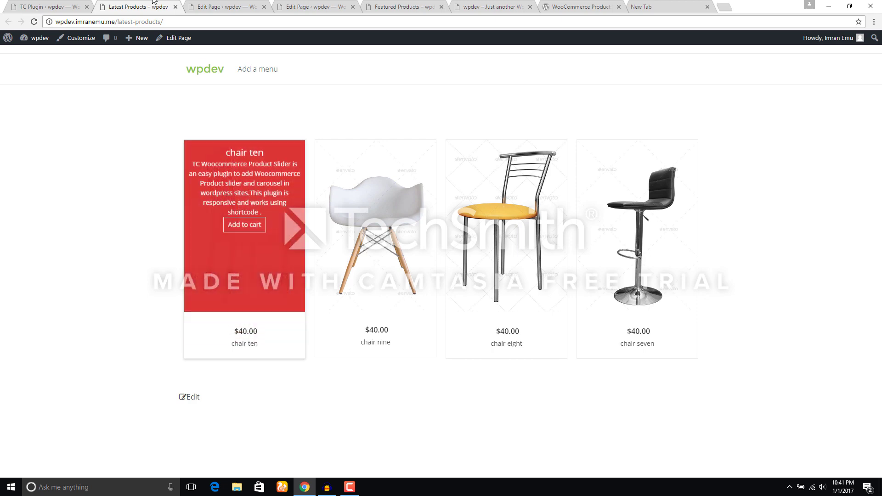
click(49, 6)
- Hide short descriptions and show star ratings on the Show/Hide tab, save, and check Latest Products
click(231, 76)
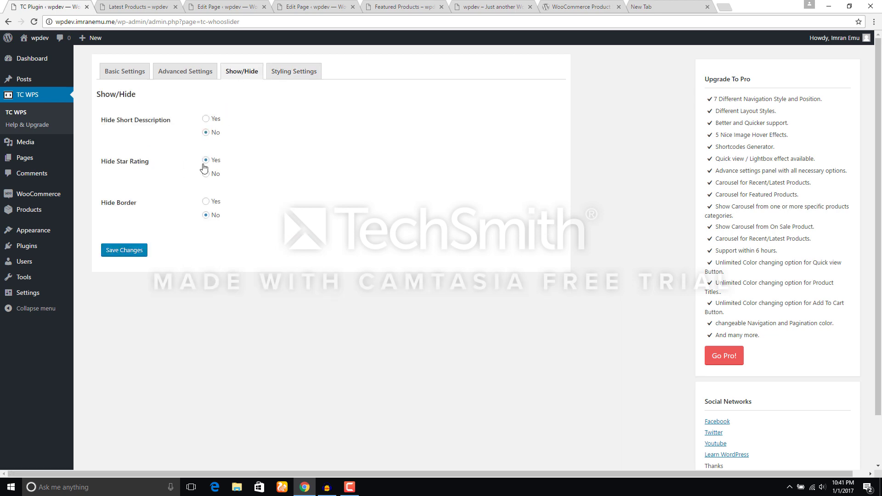
key(ctrl+Tab)
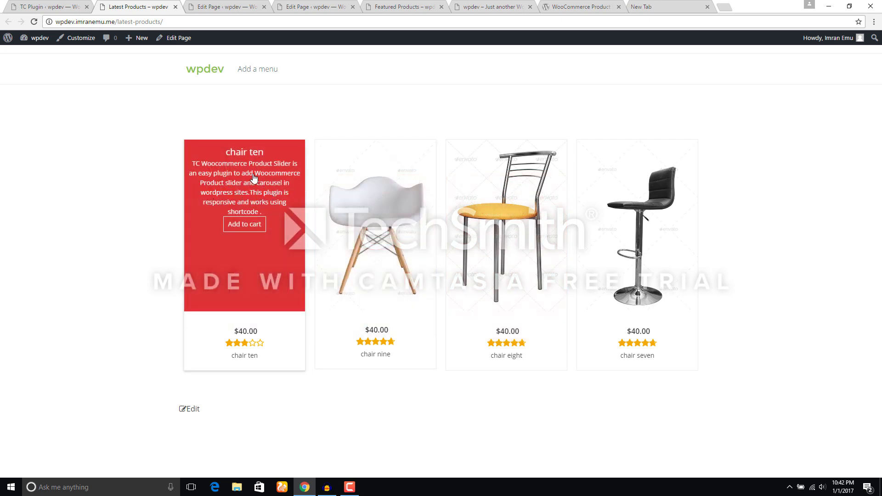
click(61, 8)
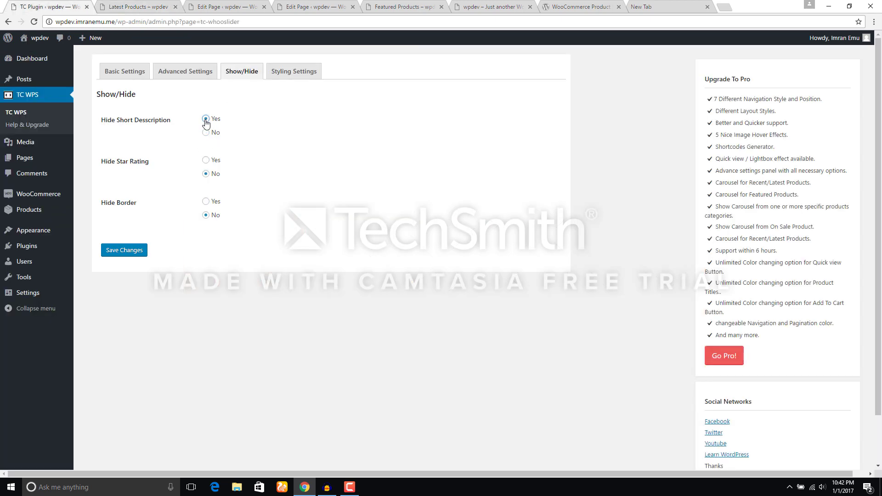
click(124, 250)
click(137, 6)
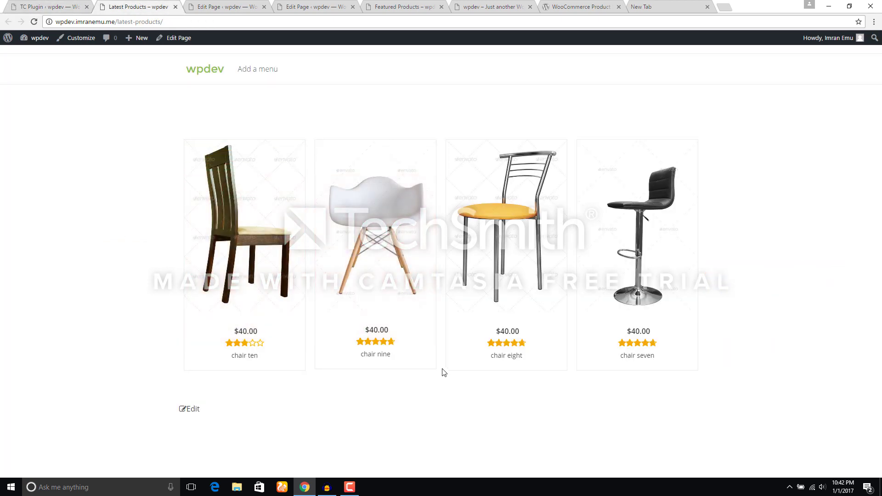
- Set Hide Border to Yes and save
click(43, 6)
click(206, 201)
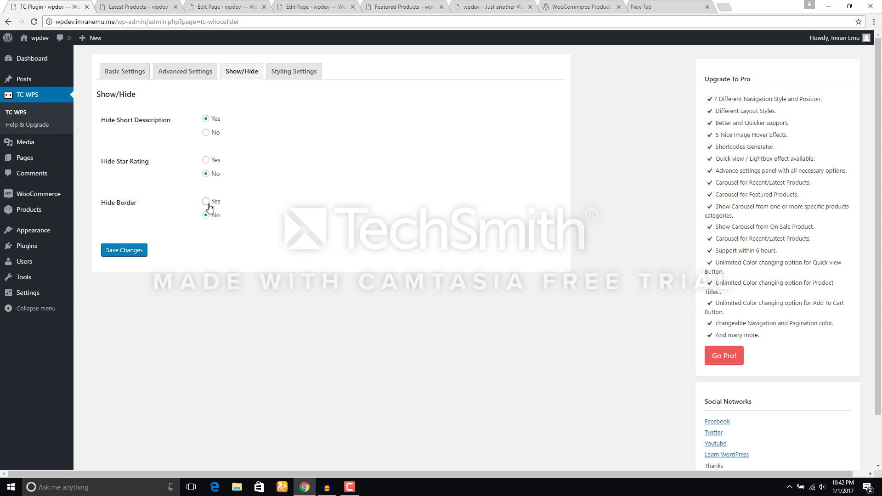
click(124, 250)
- Set the slider's Dots Color to blue in Styling Settings
click(294, 72)
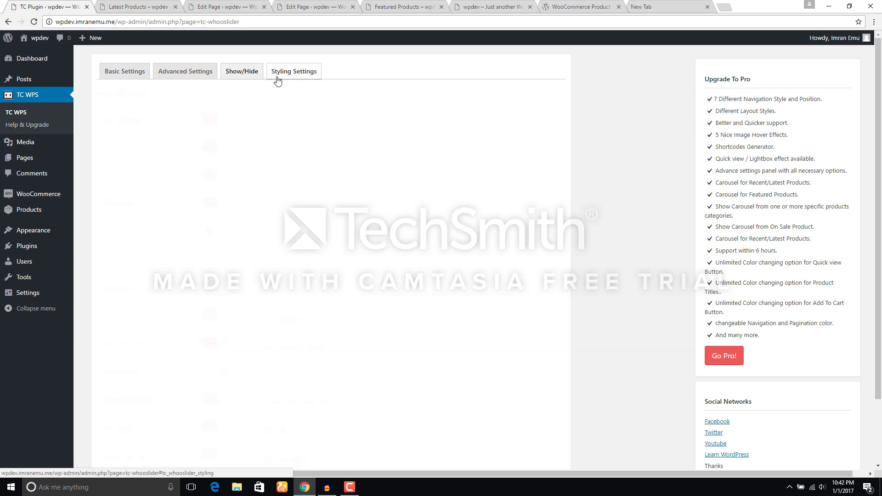
scroll(176, 284, down, 3)
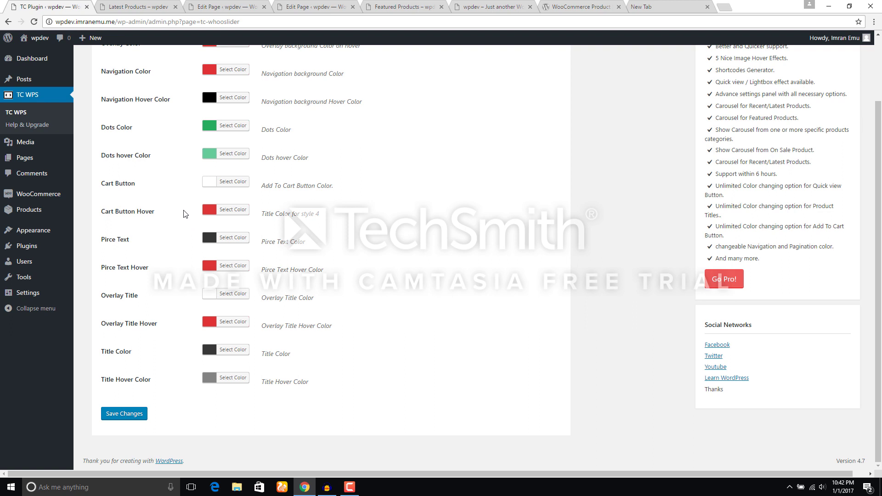
click(207, 127)
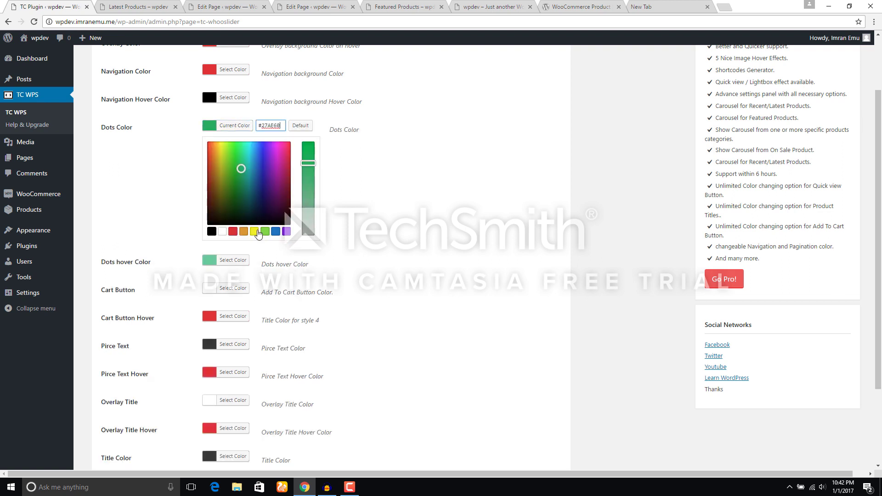
click(274, 232)
click(162, 168)
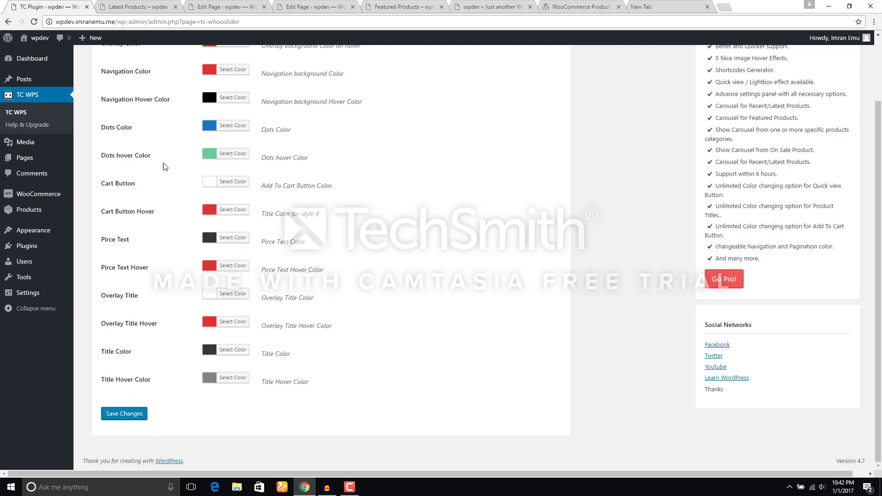
- Set Dots hover Color to red, save, and preview Latest Products
click(209, 155)
click(232, 259)
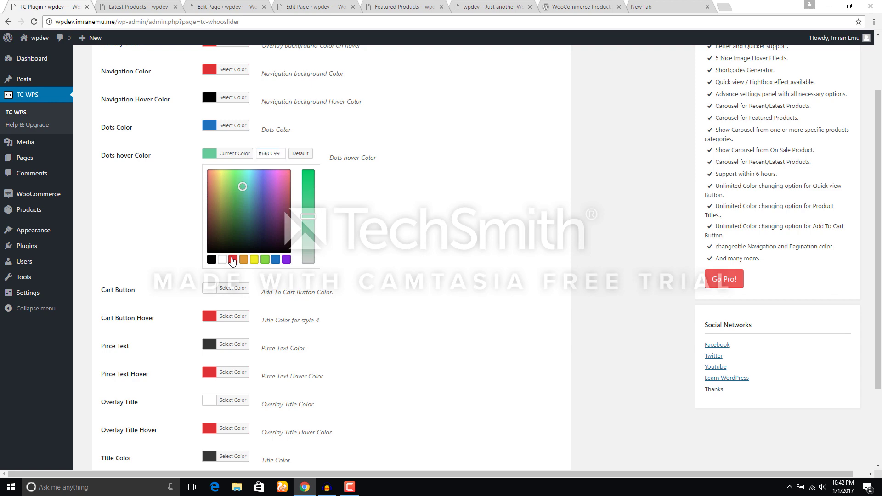
click(401, 214)
click(125, 413)
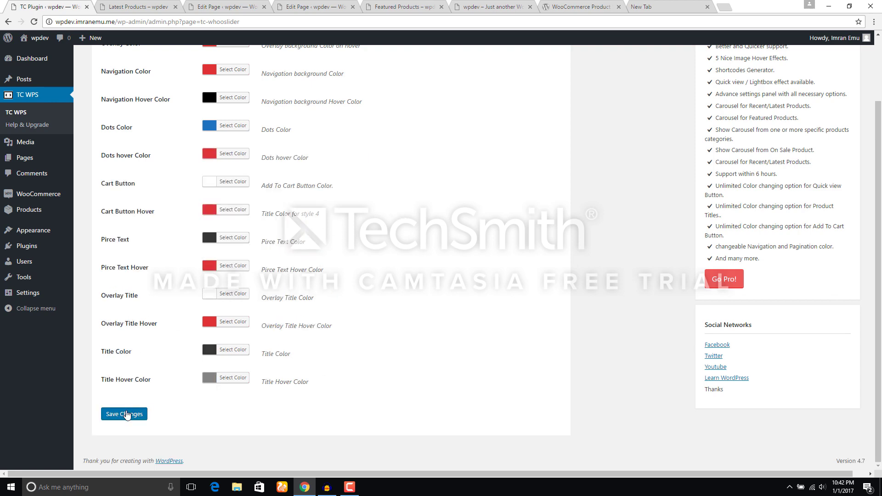
click(138, 6)
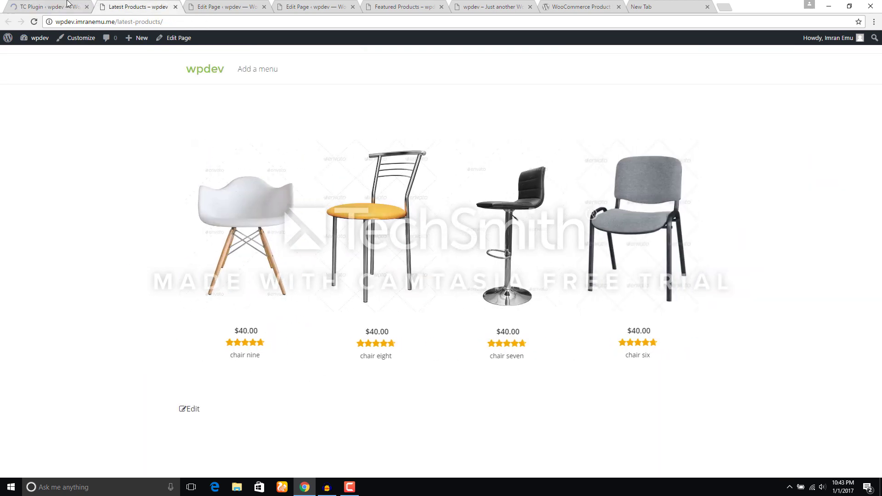
click(49, 6)
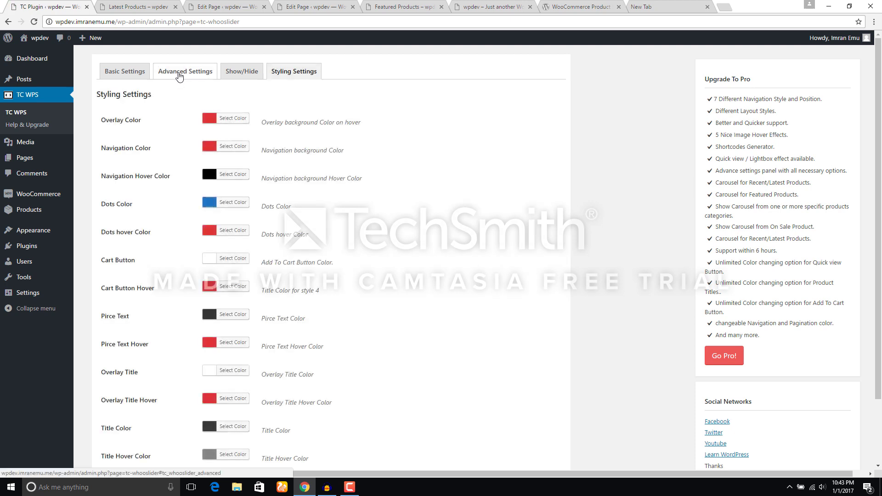
- Enable carousel dots in the Featured Products slider's Advanced Settings, then view Help & Upgrade
click(179, 73)
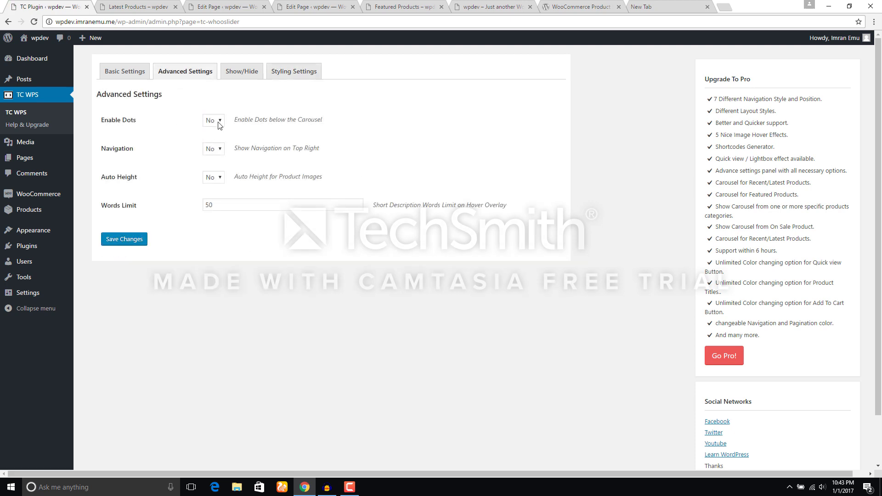
click(213, 120)
click(212, 133)
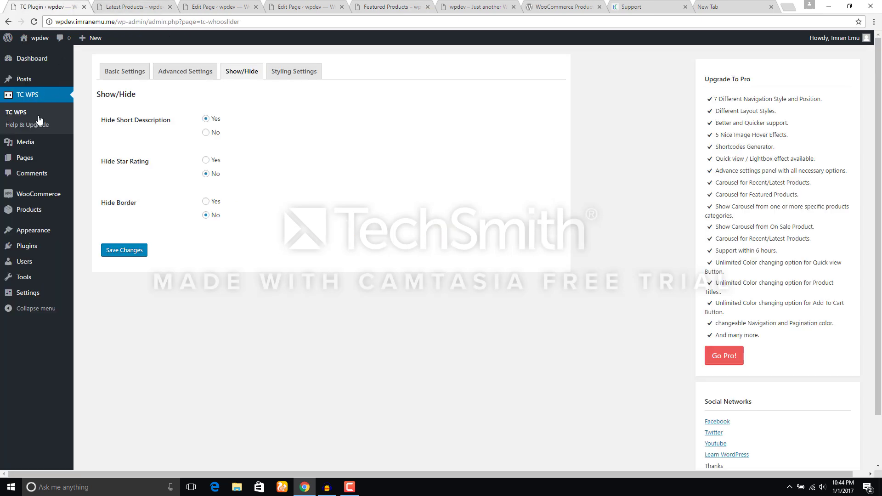
click(28, 124)
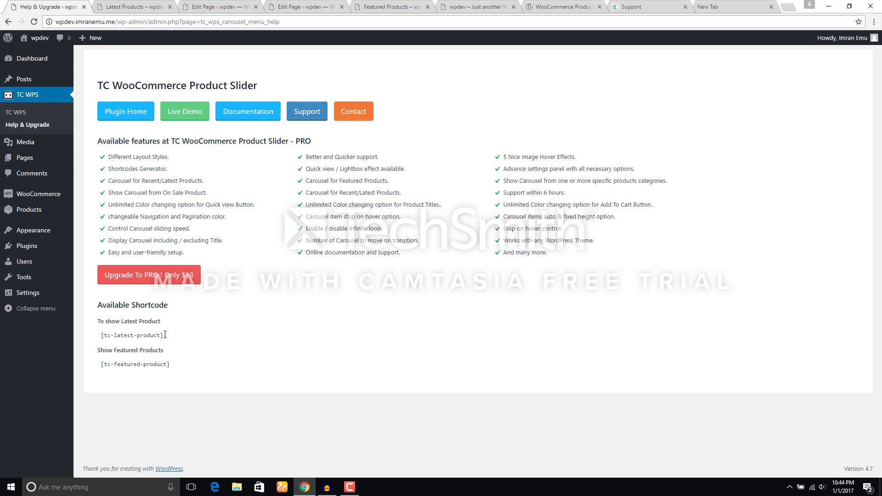
- Highlight the [tc-latest-product] and [tc-featured-product] shortcodes on the help page
drag(164, 336, 100, 335)
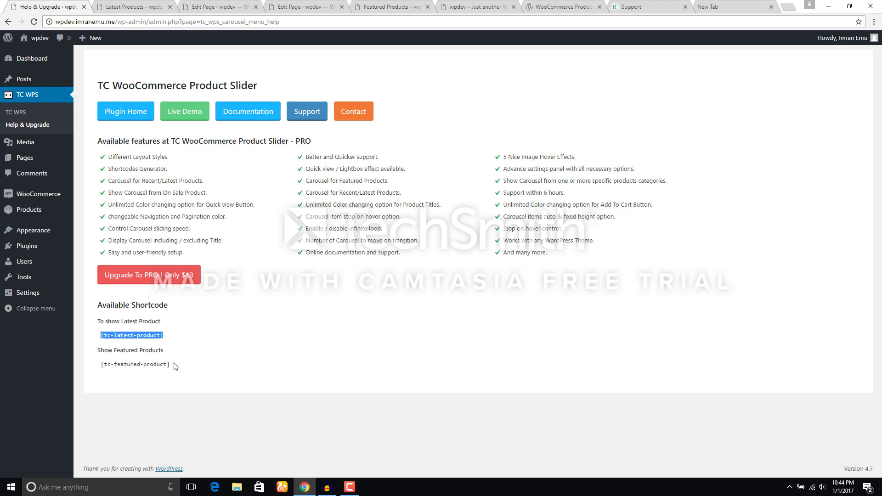
drag(174, 365, 99, 364)
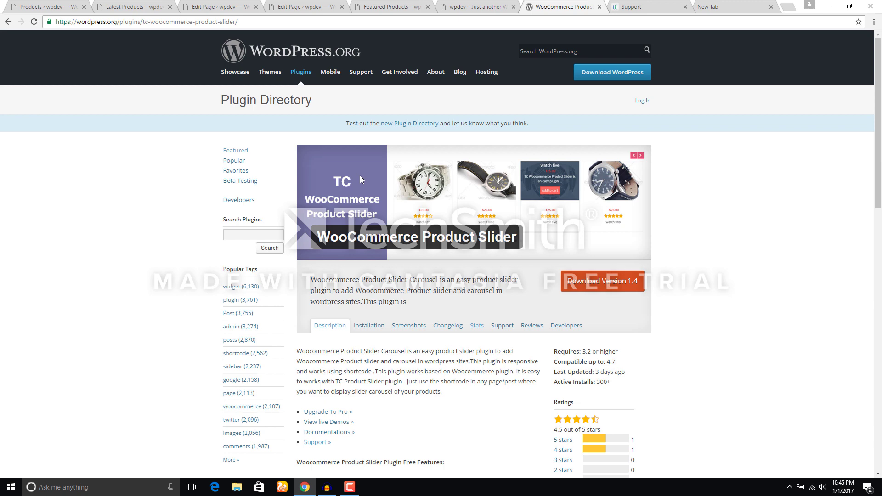
- Glance at the themescode support forum, then return to the WooCommerce products list
click(631, 7)
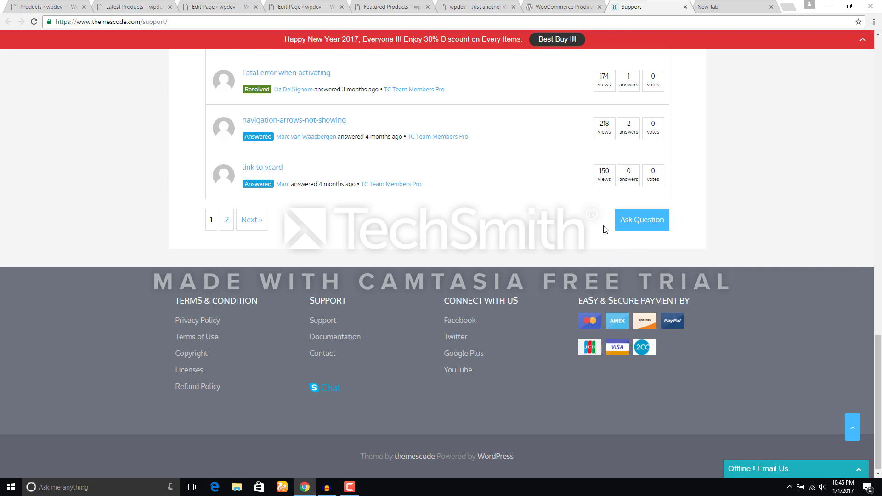
click(69, 6)
scroll(174, 174, up, 2)
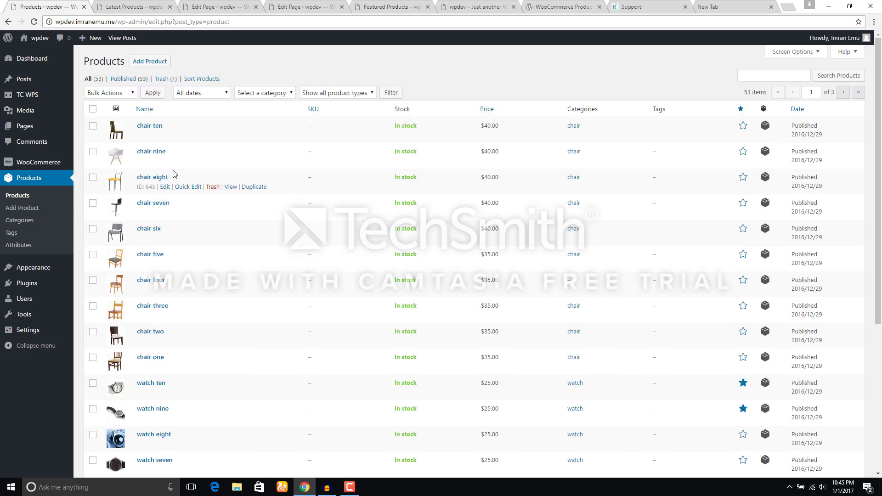